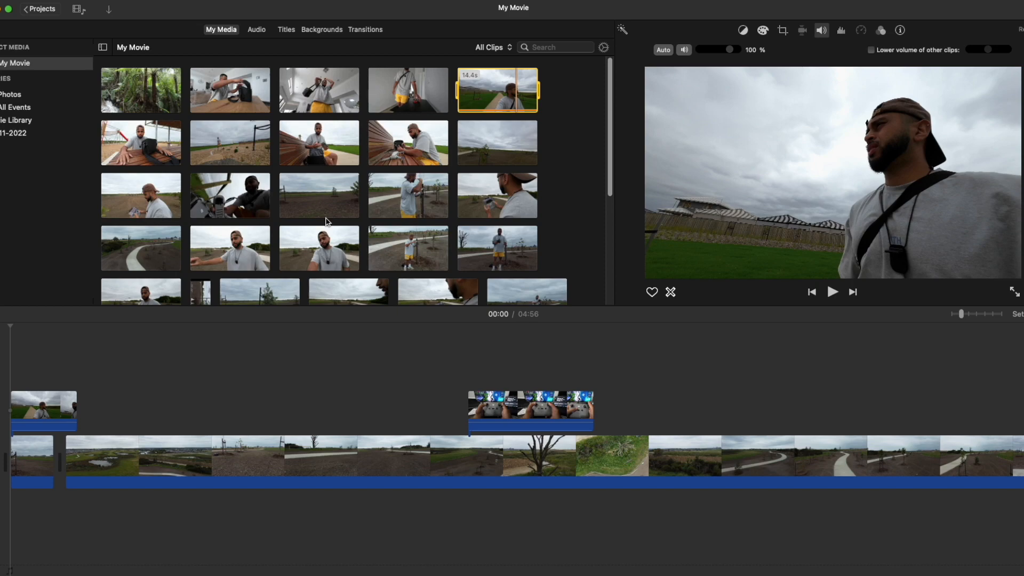
Place the 6.7-minute clip on the overlay track after the 14.4-second overlay and undo the placement.
left_click(64, 376)
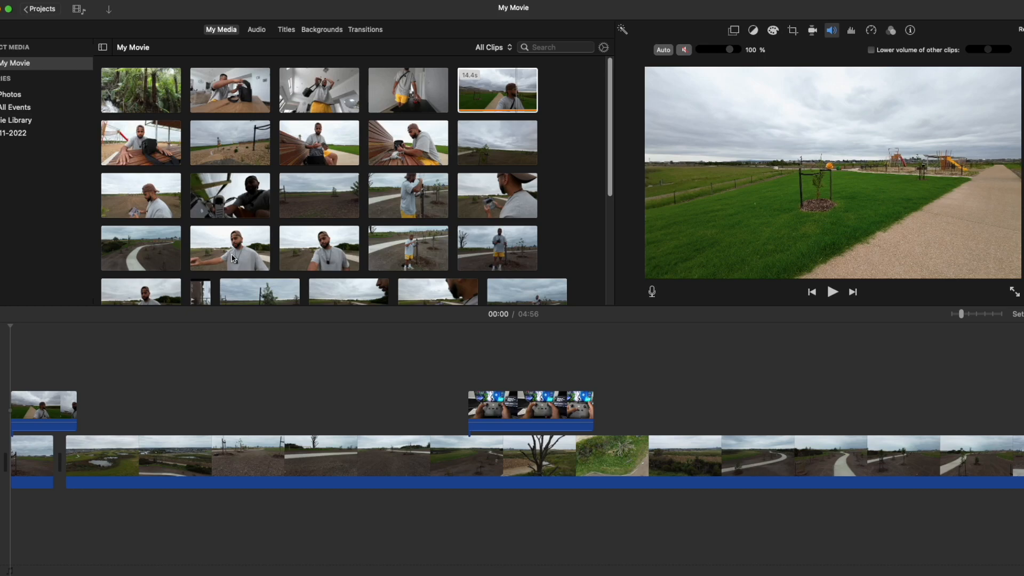
left_click_drag(230, 248, 97, 411)
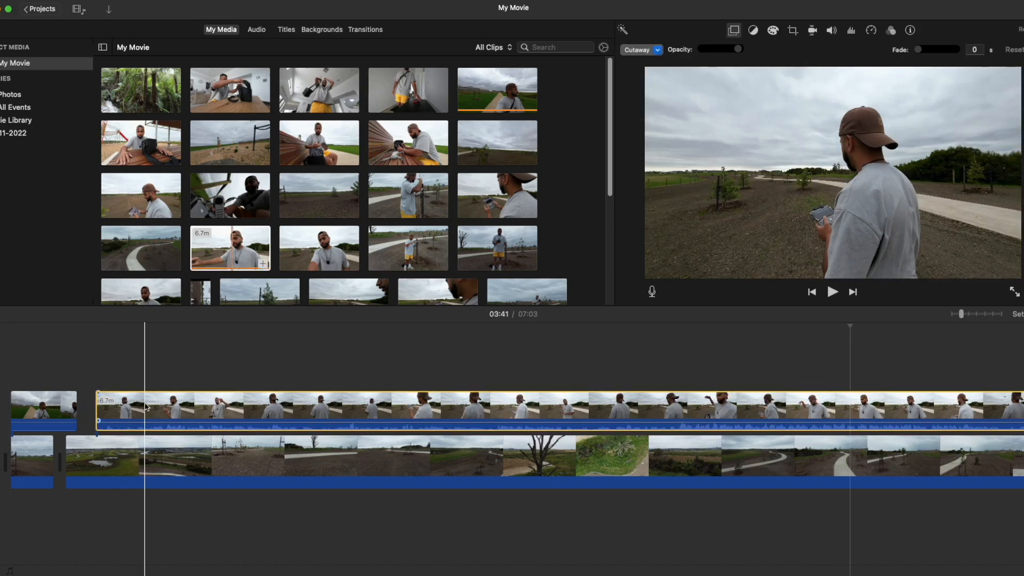
key("super+z")
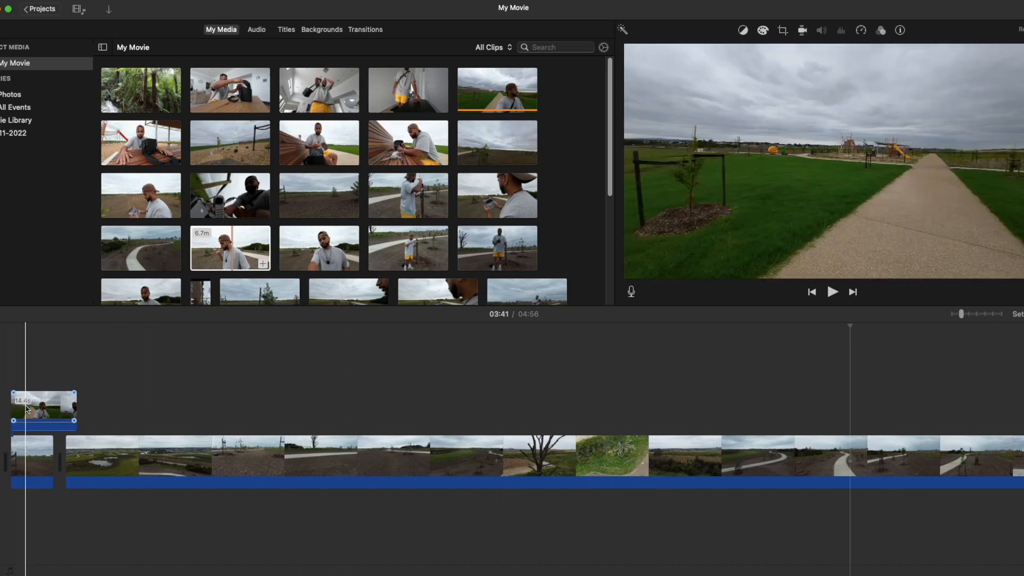
Move the 14.4-second overlay clip above the second main-track clip, starting at about 00:30, and play it back over the drone footage.
left_click(45, 426)
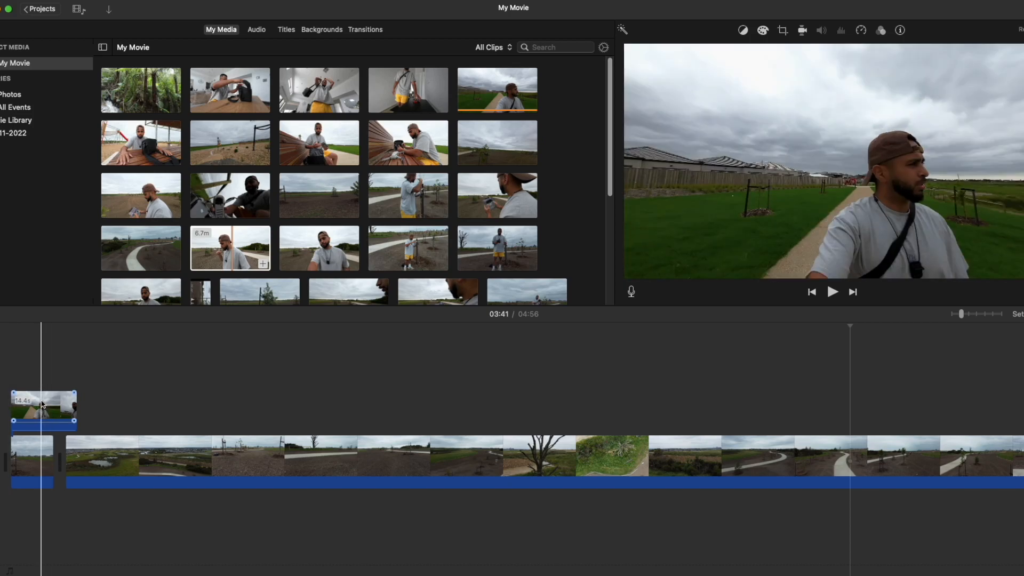
left_click_drag(42, 404, 166, 404)
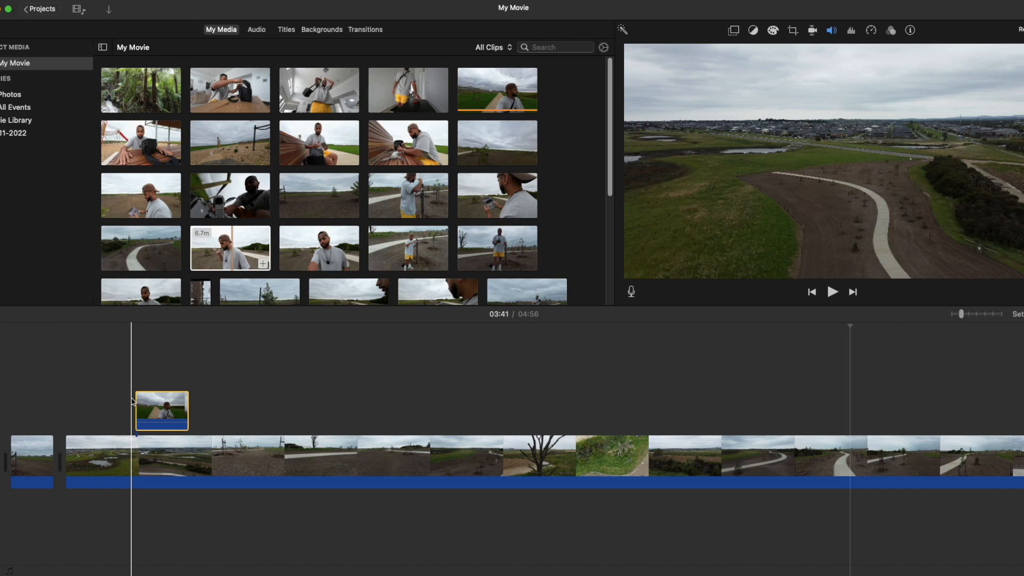
key("space")
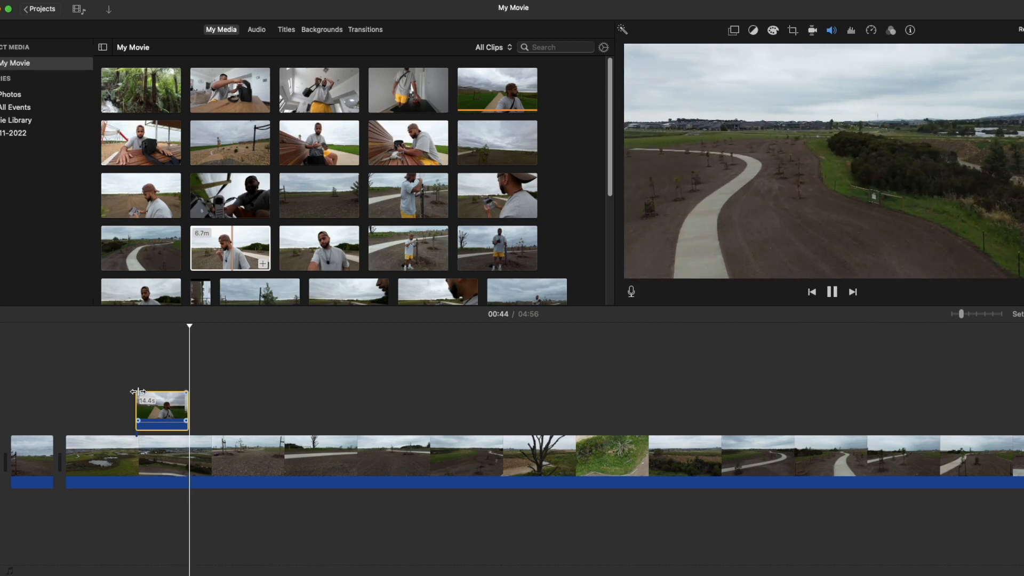
left_click(149, 416)
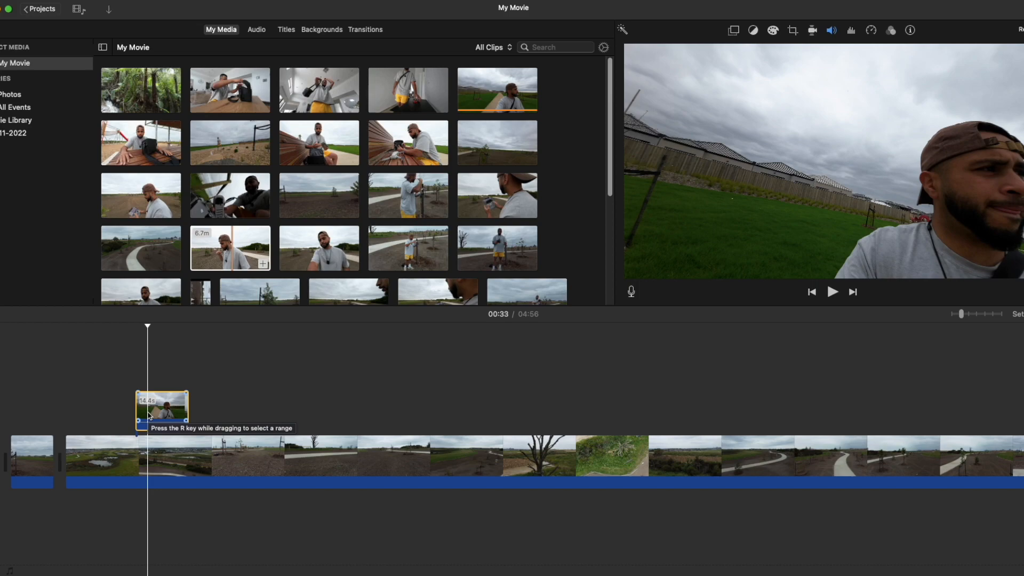
key("space")
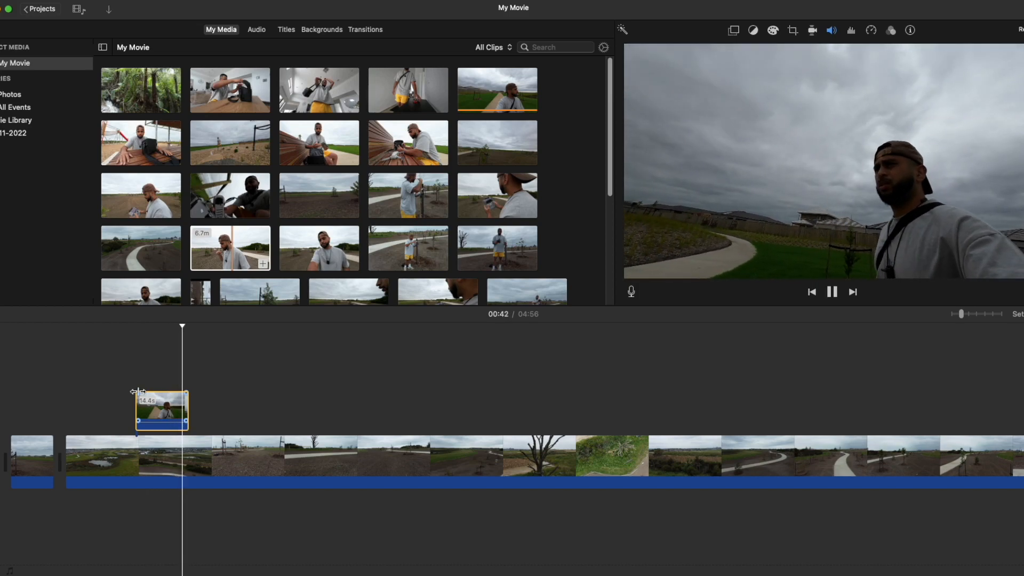
key("space")
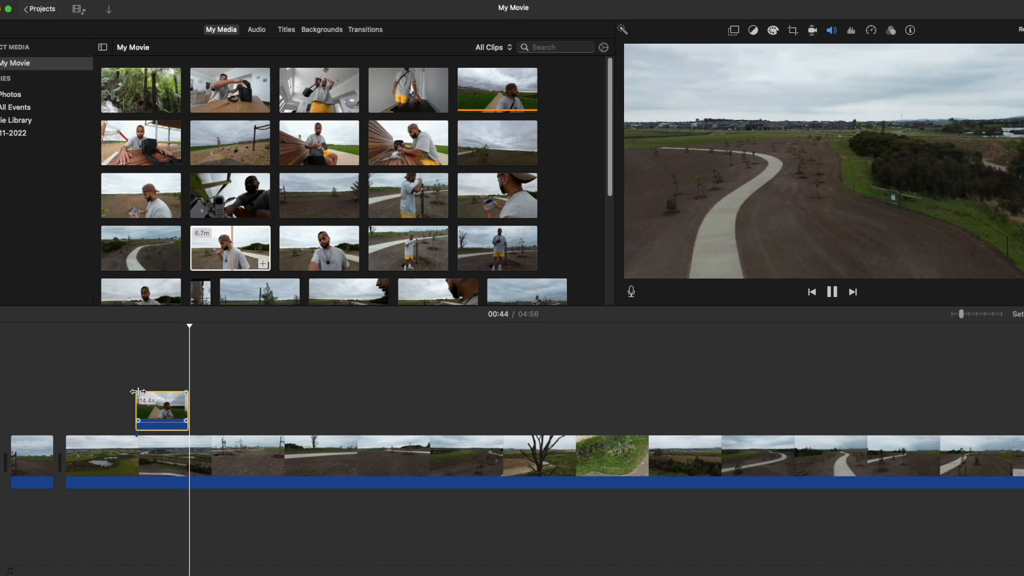
Play the short opening drone clip on the main track from its beginning.
left_click(99, 454)
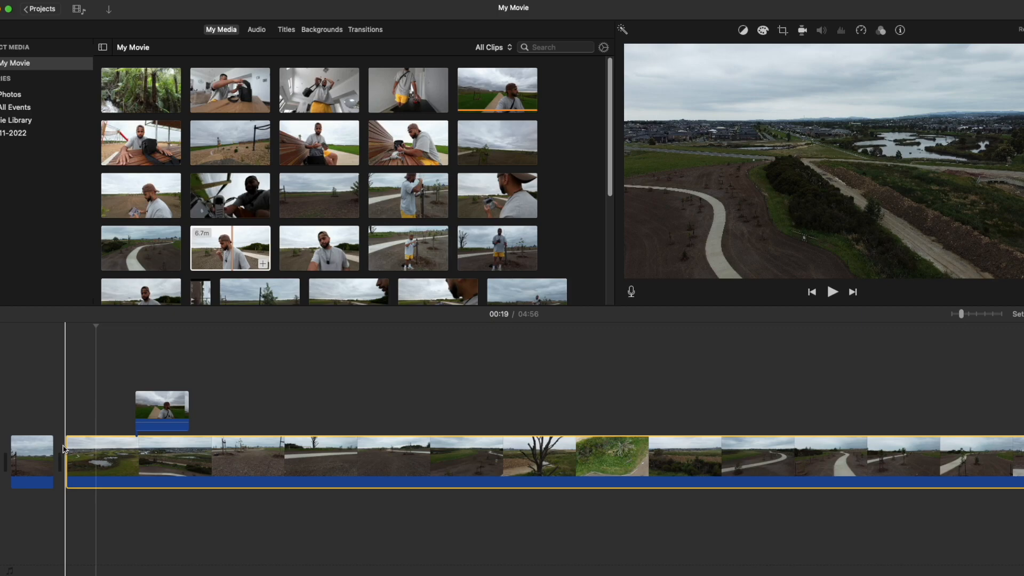
left_click(29, 459)
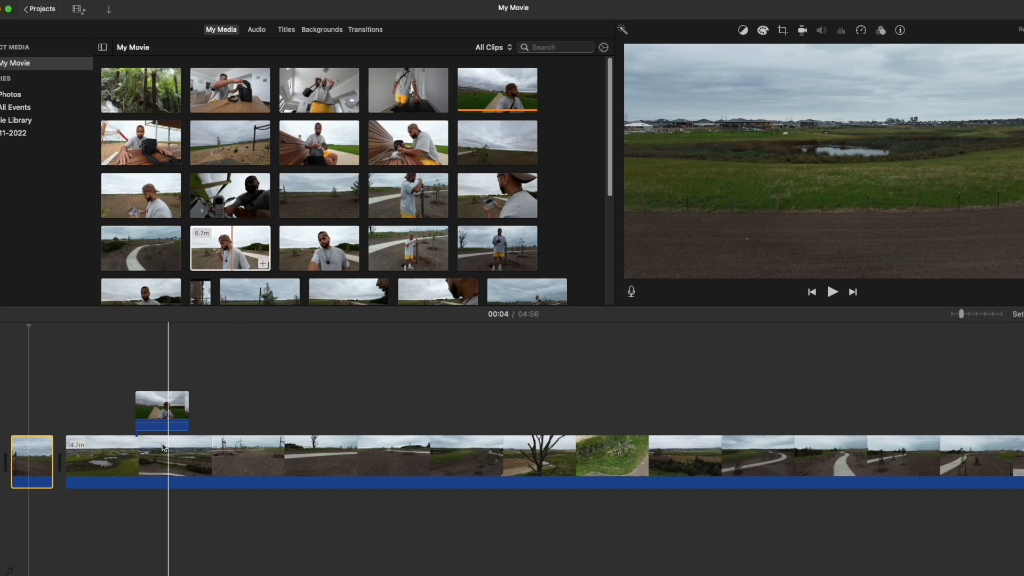
left_click(3, 433)
key("space")
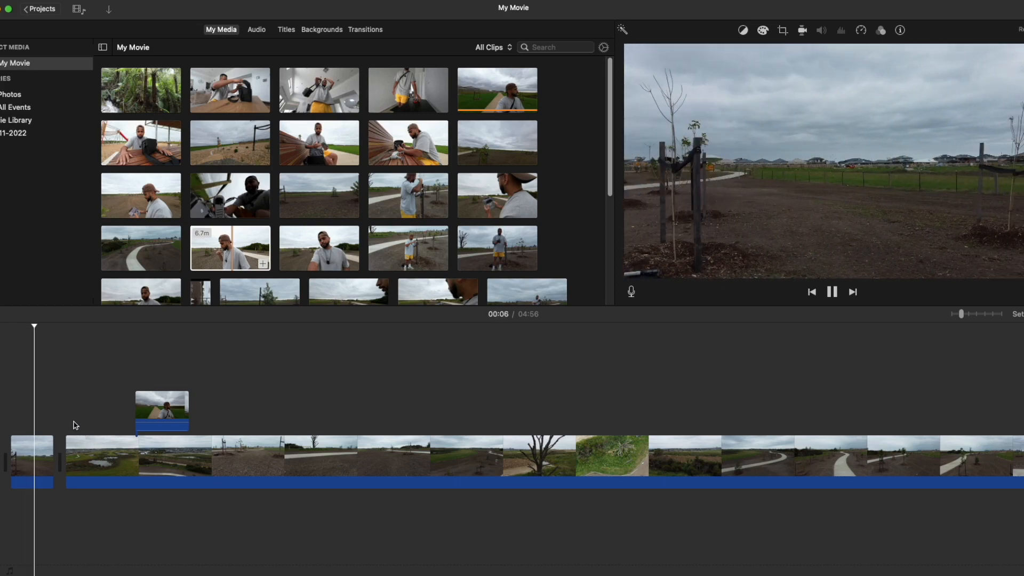
key("space")
Split the long drone clip at 01:00 and delete the portion before the cut, together with its attached overlay.
left_click(227, 420)
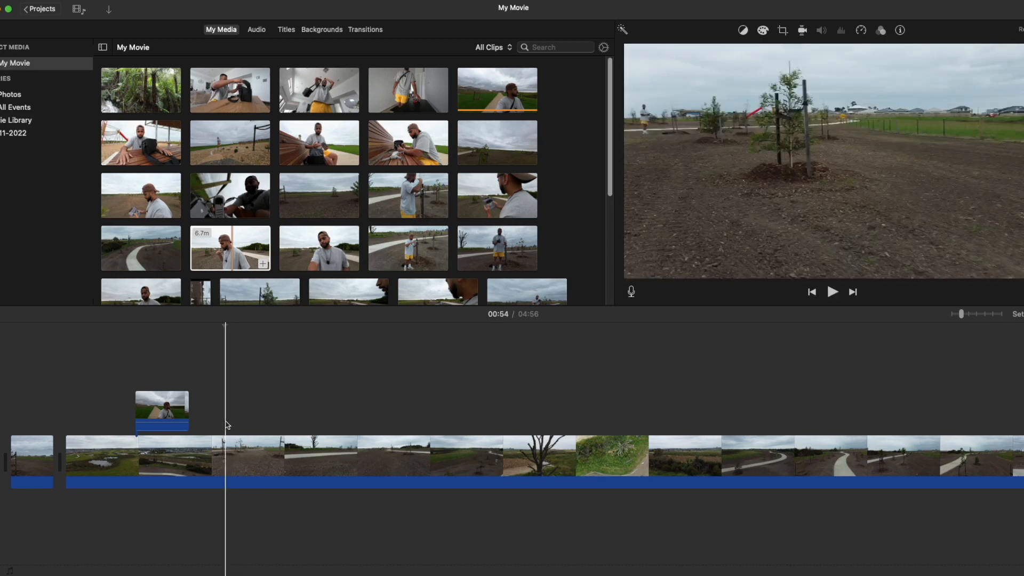
key("space")
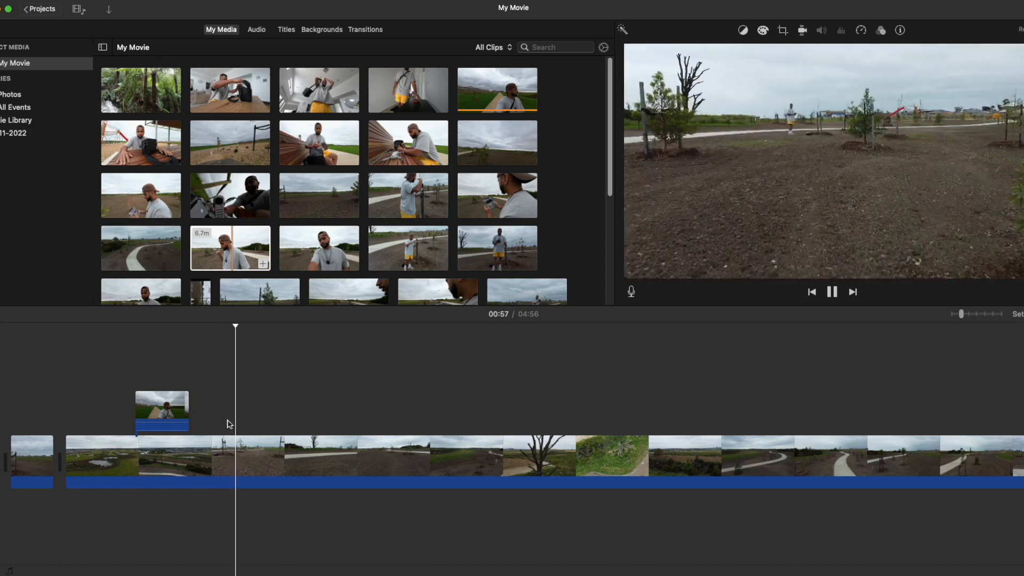
left_click(223, 422)
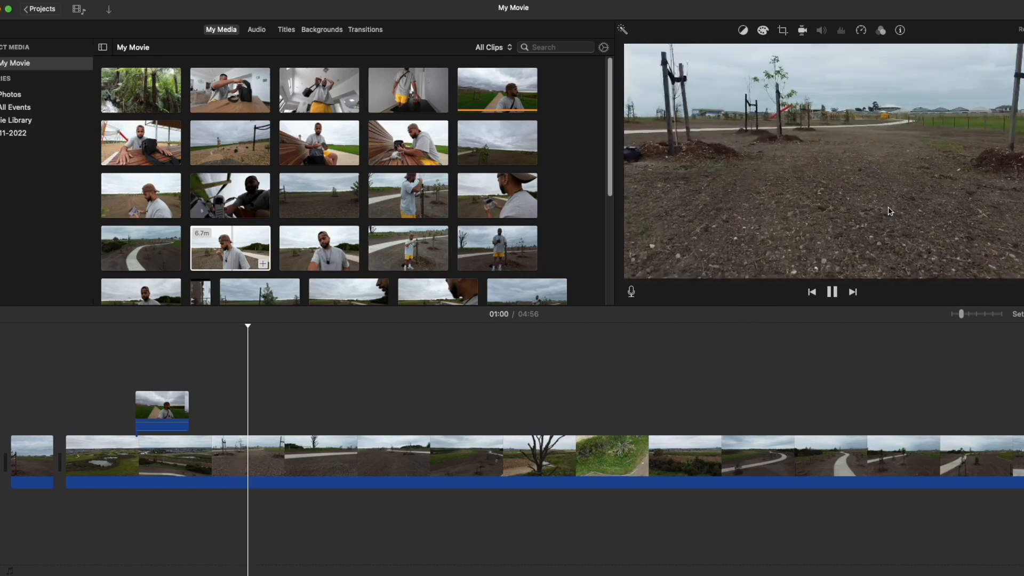
left_click(230, 412)
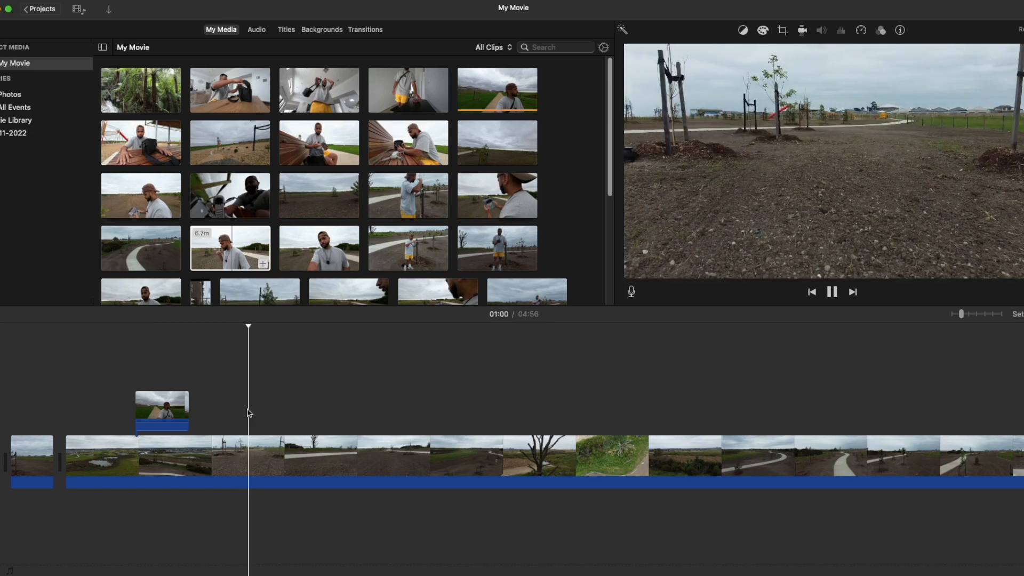
key("super+b")
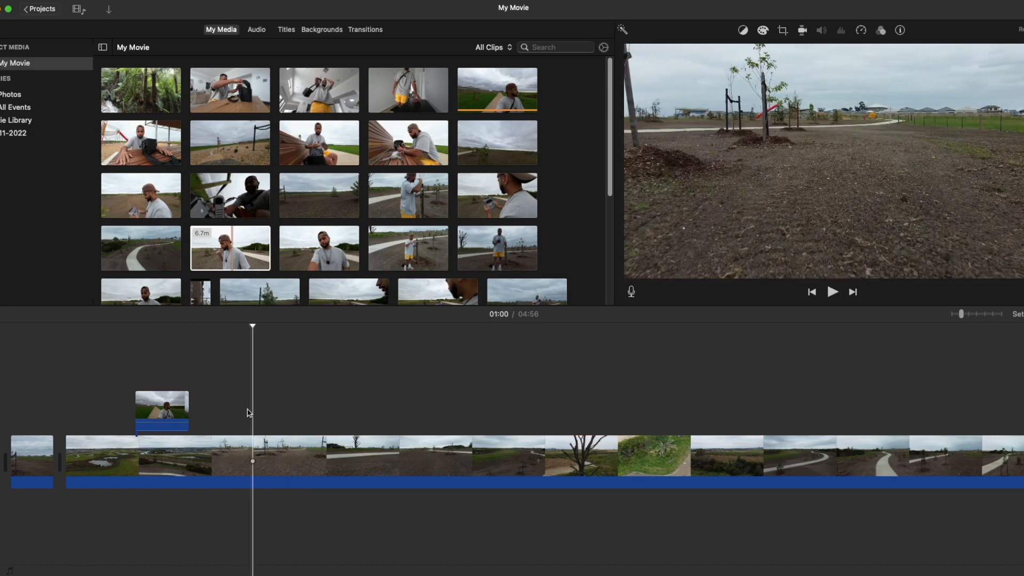
left_click(178, 452)
key("Delete")
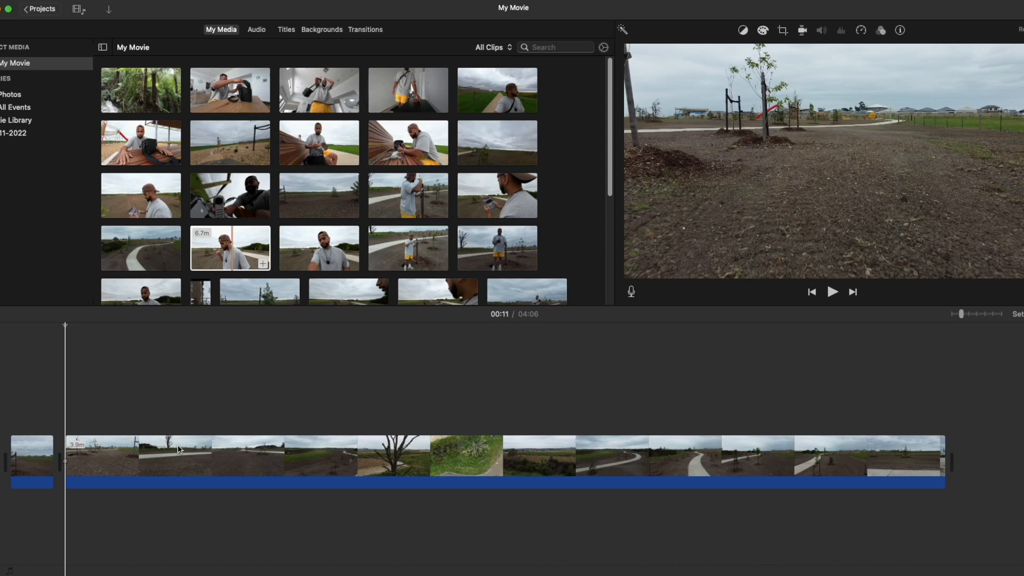
Split the remaining long clip at 00:14 so a short piece stands alone after the opening clip.
key("space")
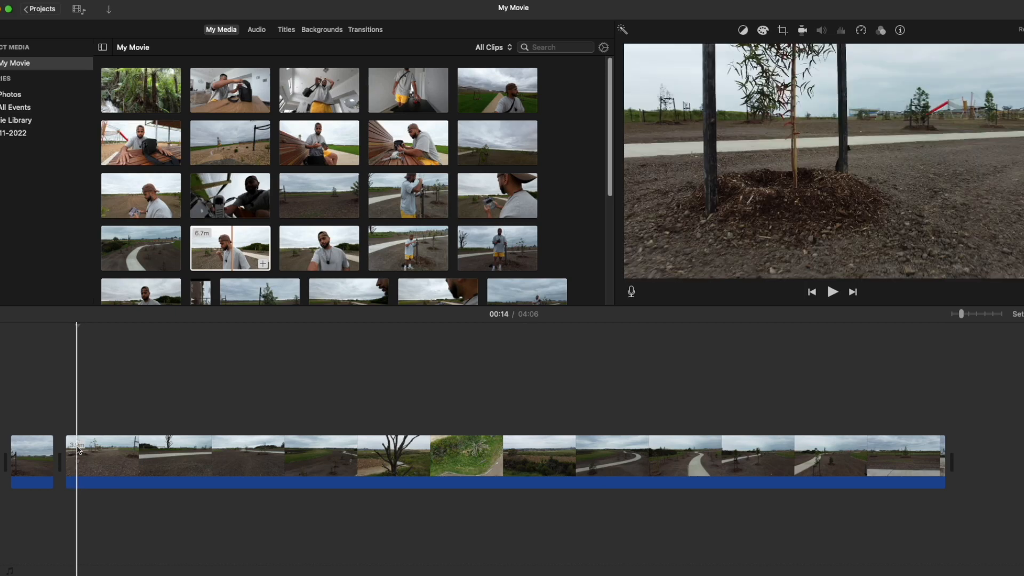
right_click(78, 450)
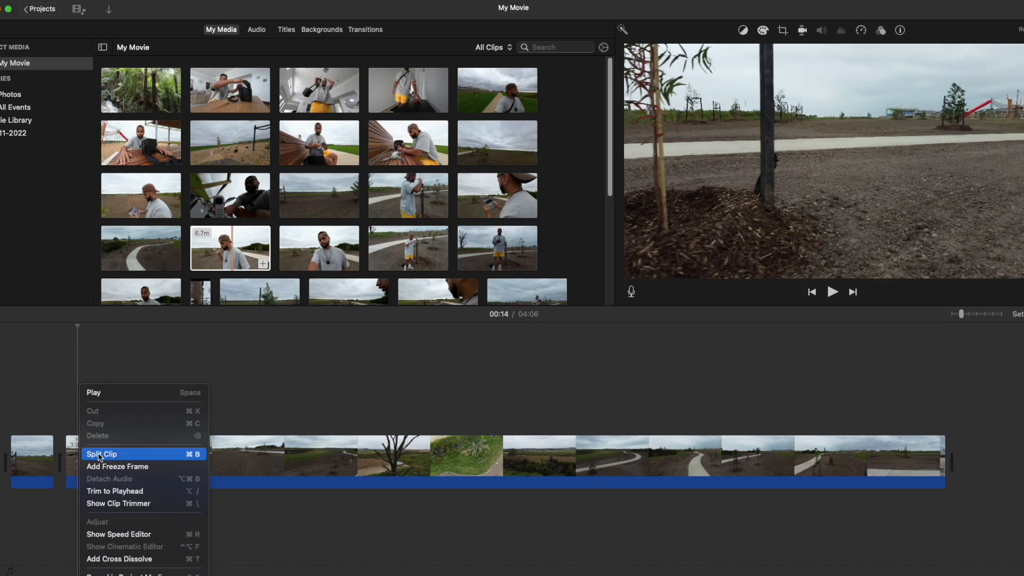
left_click(98, 454)
left_click(66, 454)
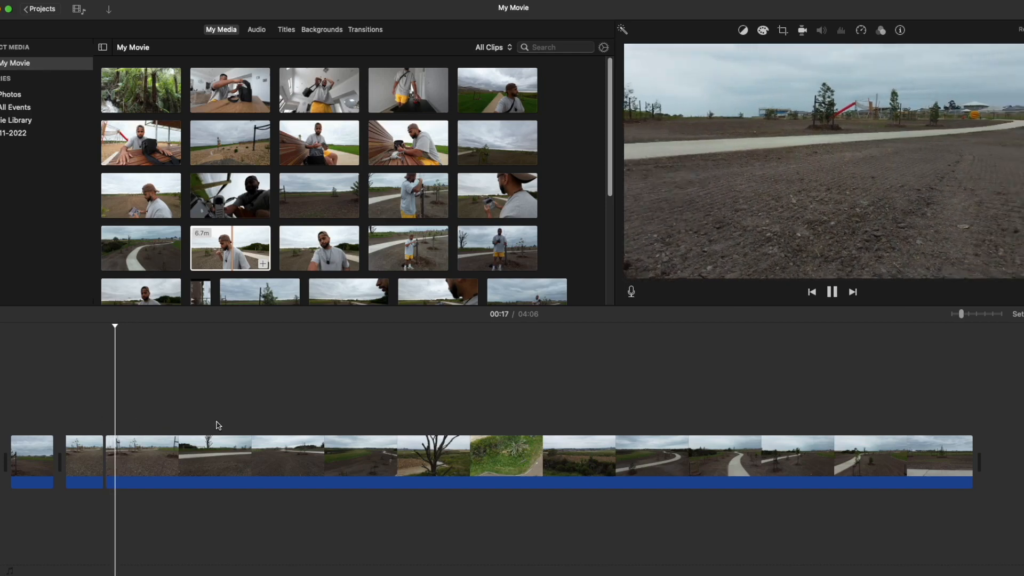
Split the long clip at 00:29 and delete the 15.2-second segment between the two cuts.
left_click(163, 417)
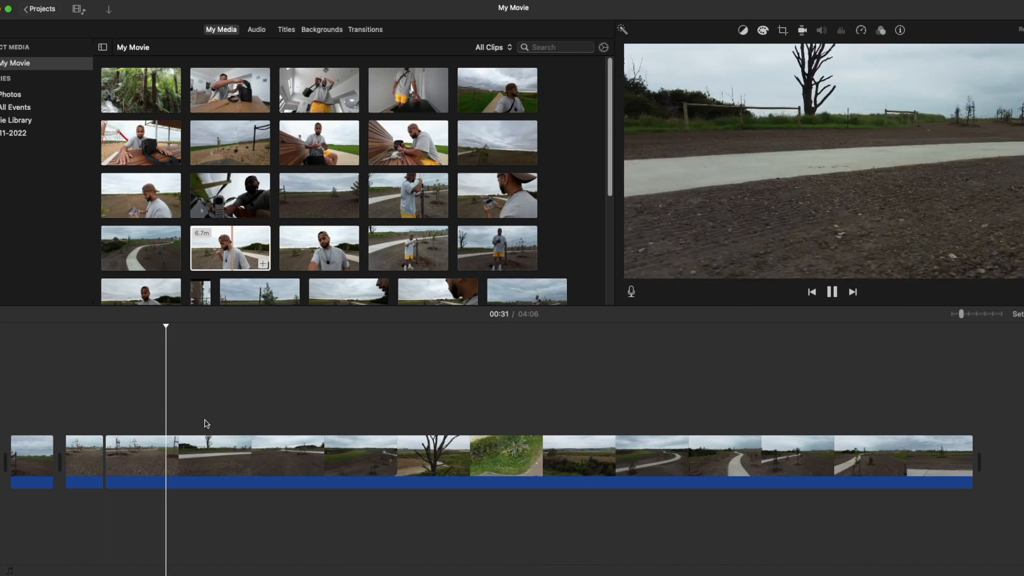
left_click(149, 418)
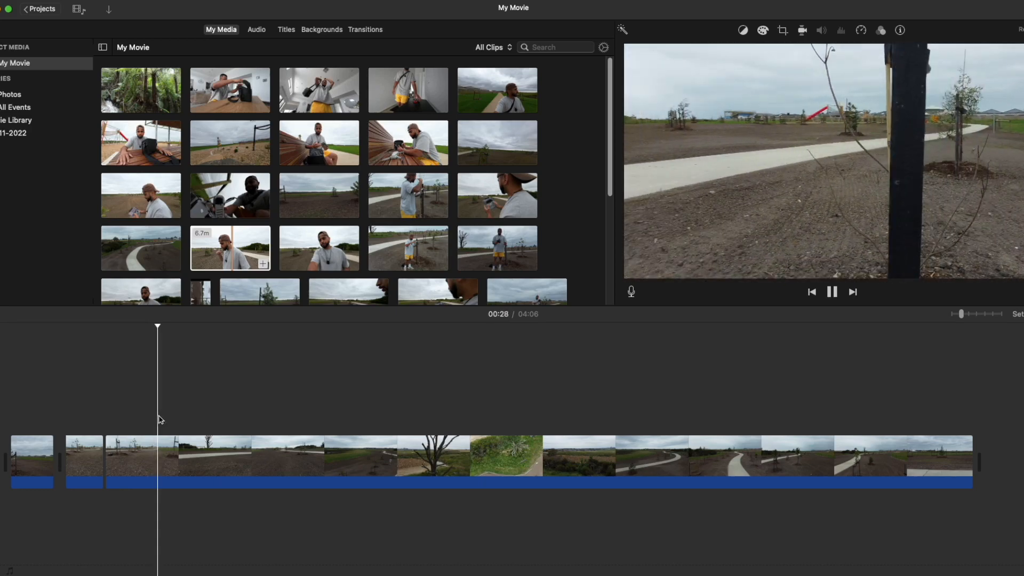
key("space")
key("super+b")
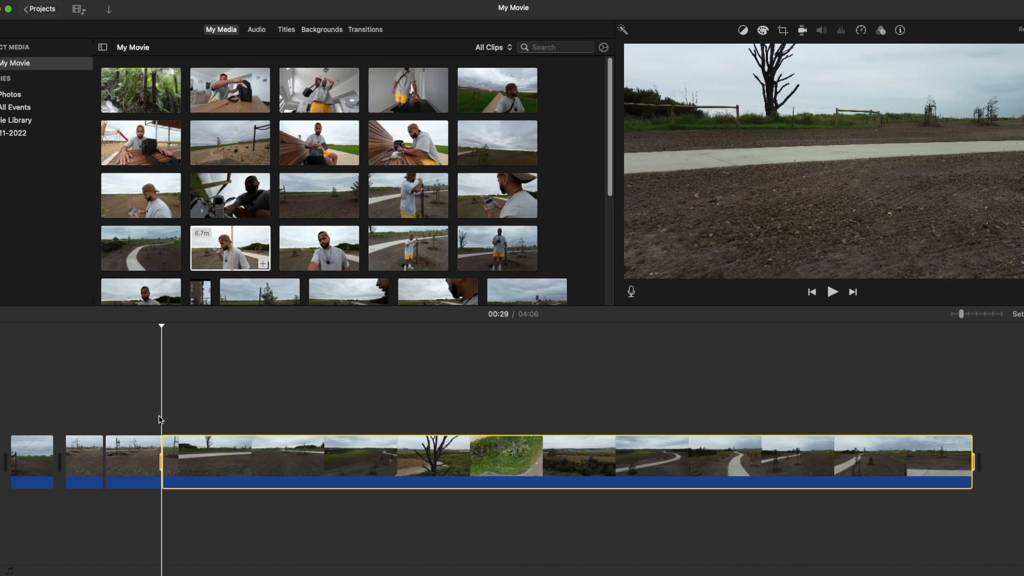
right_click(163, 445)
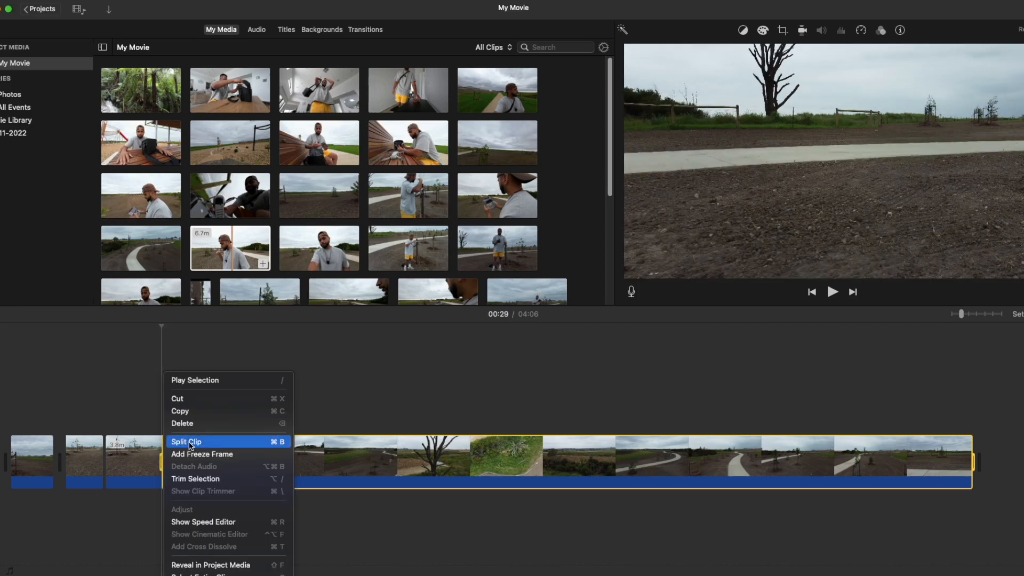
left_click(176, 441)
left_click(125, 455)
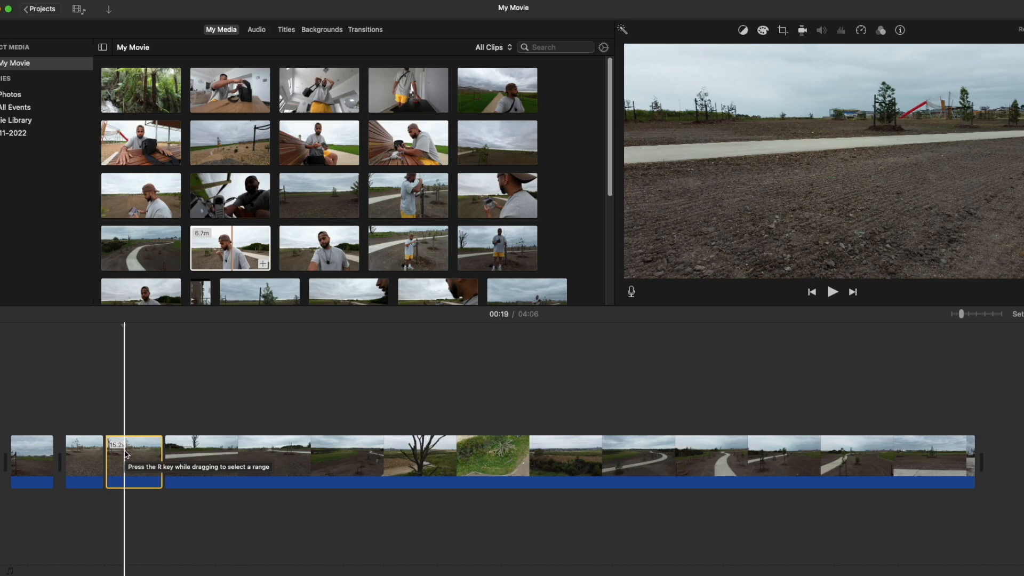
key("Delete")
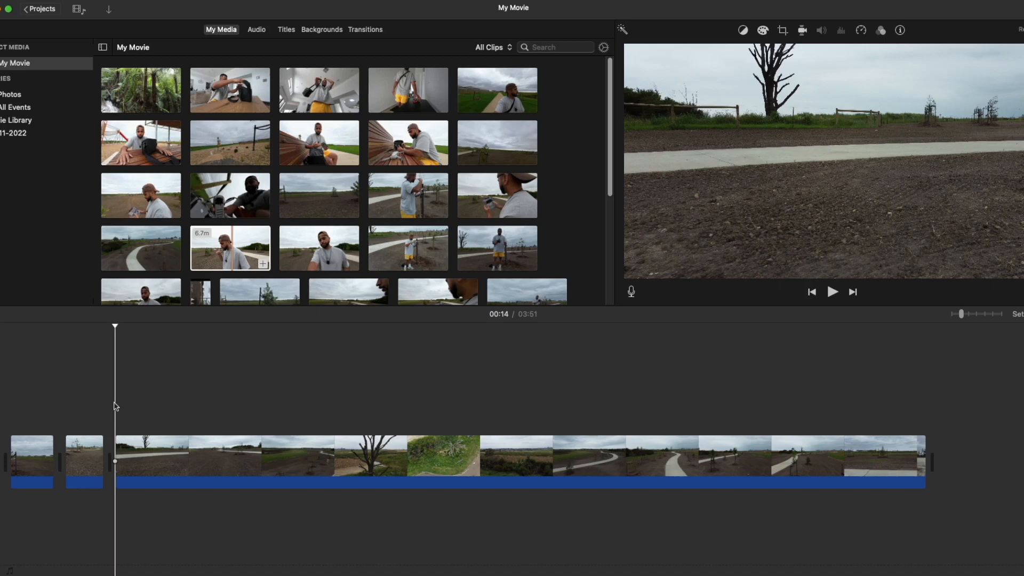
Play through the long clip, cut out short third and fourth clips ending at 00:24, and delete the unwanted footage between them.
key("space")
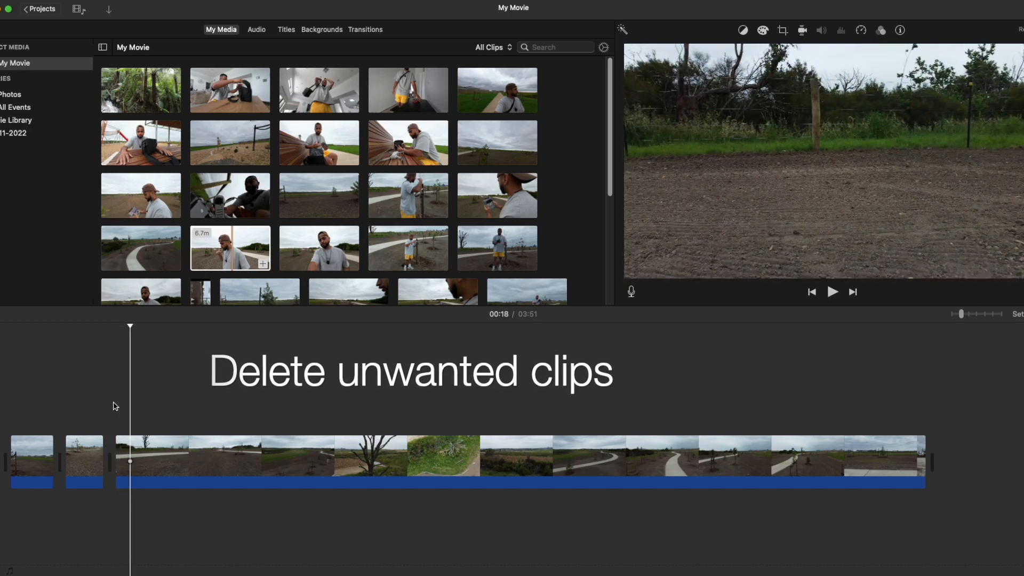
key("space")
key("space")
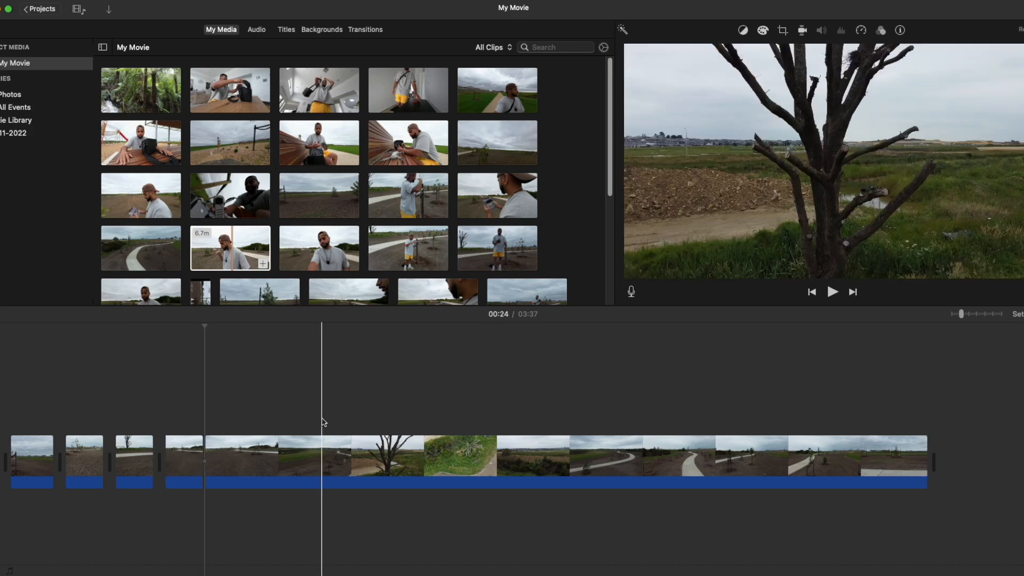
Split the long clip at 00:56 and again within the preceding 32.8-second segment, and delete that segment's opening part.
left_click(328, 420)
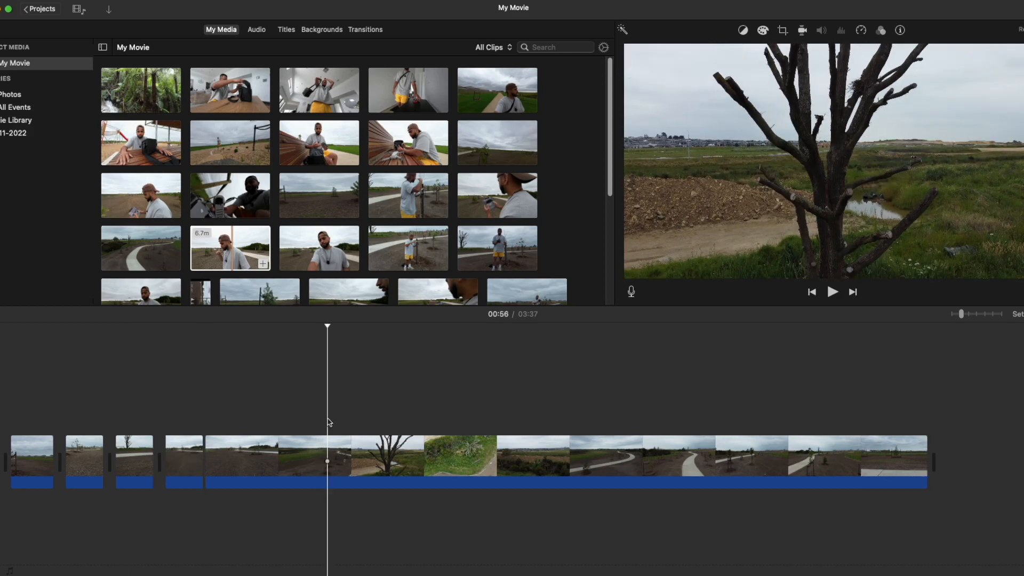
key("super+b")
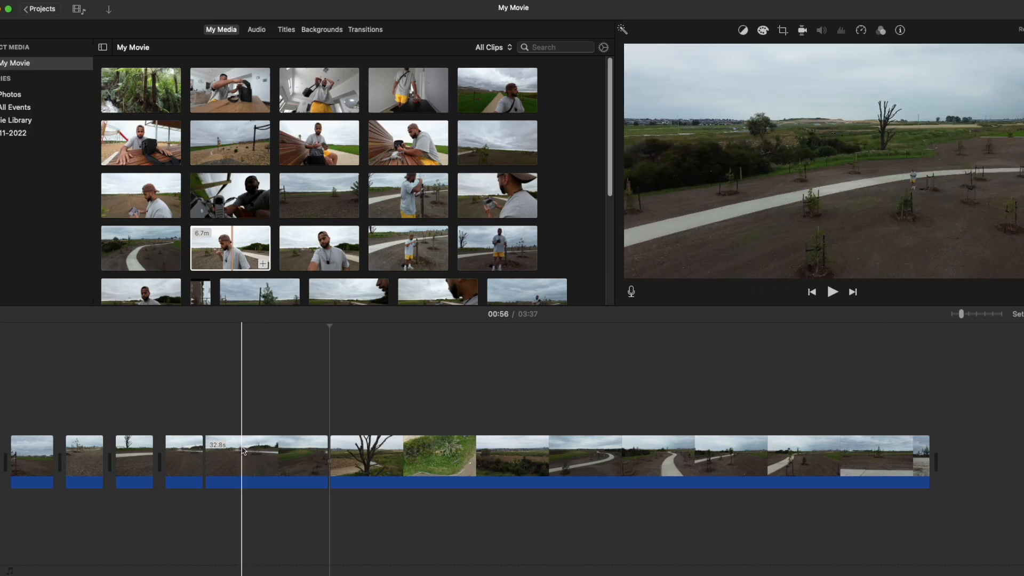
left_click(230, 450)
key("super+b")
left_click(220, 454)
key("Delete")
Split the 24.5-second segment a few seconds after its start and delete the rest of it before the bare-tree footage.
key("space")
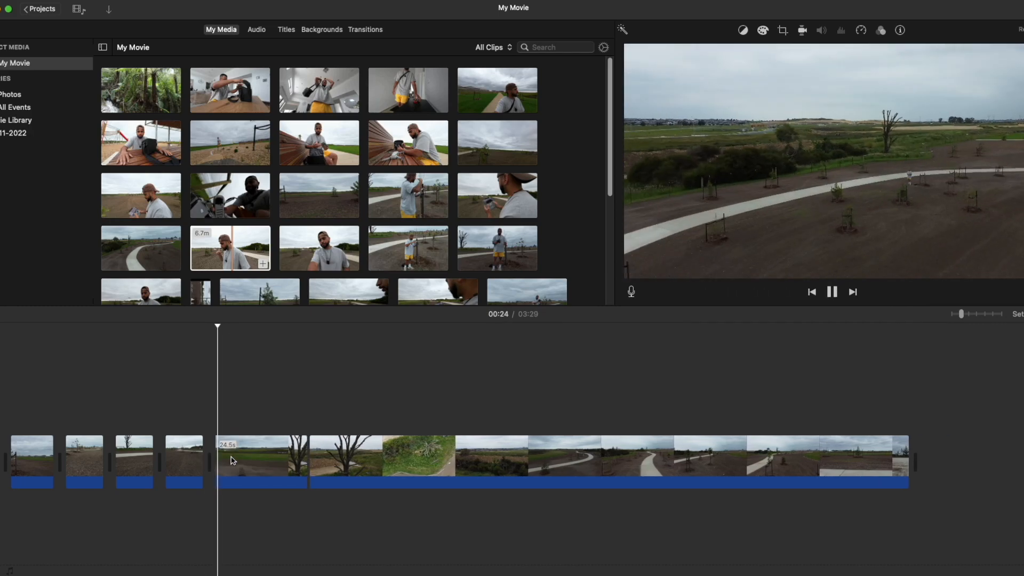
left_click(230, 457)
key("super+b")
left_click(322, 452)
key("Delete")
Cut two short clips from the bare-tree footage and delete the unwanted piece between them and the green shrub shot.
key("space")
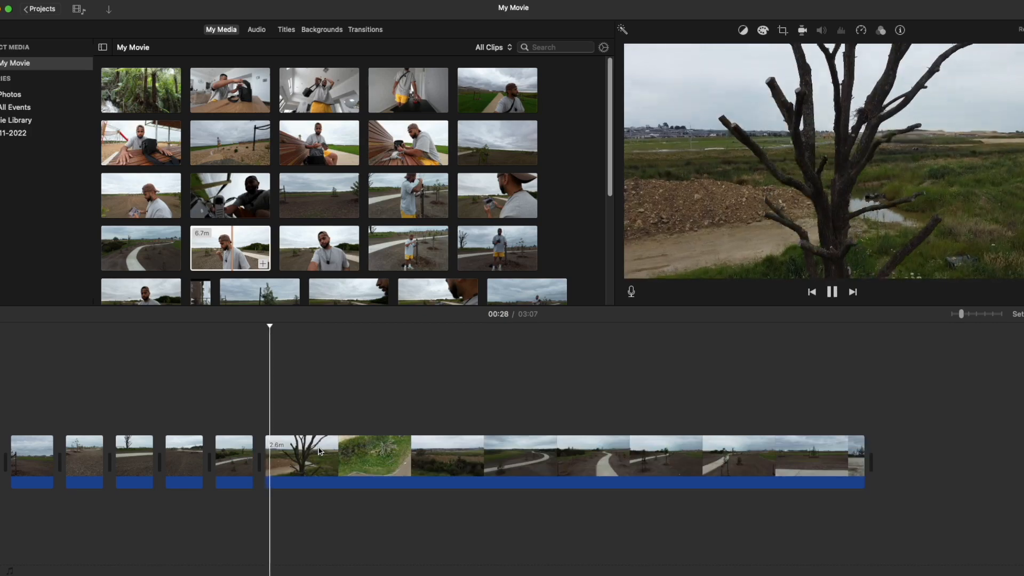
key("space")
key("super+b")
key("super+b")
key("space")
left_click(358, 437)
Split the green shrub footage at 00:38 and delete the unwanted footage between it and the curved-path shot.
key("super+b")
left_click(351, 448)
key("Delete")
key("space")
key("space")
key("super+b")
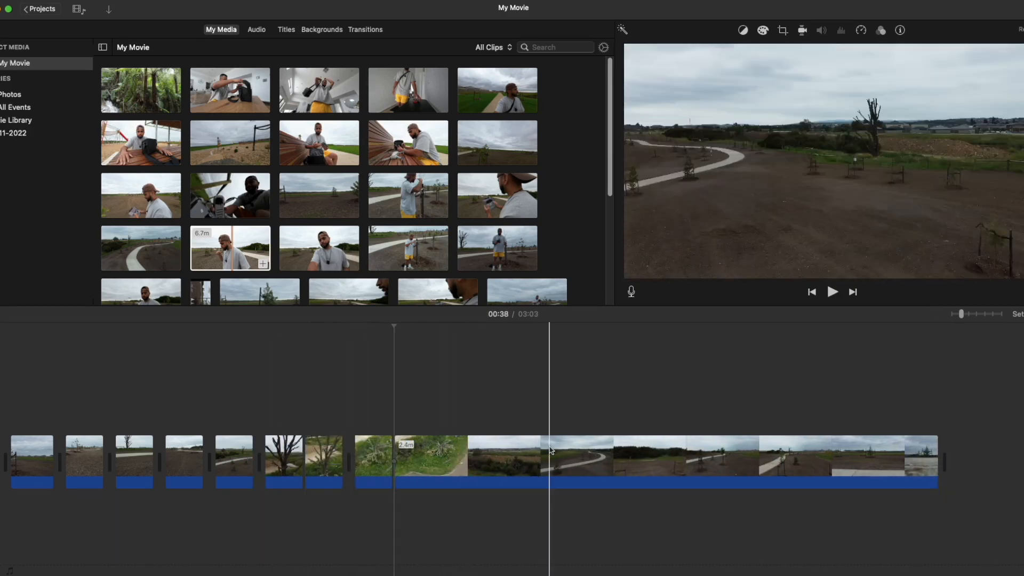
left_click(581, 453)
key("Delete")
key("space")
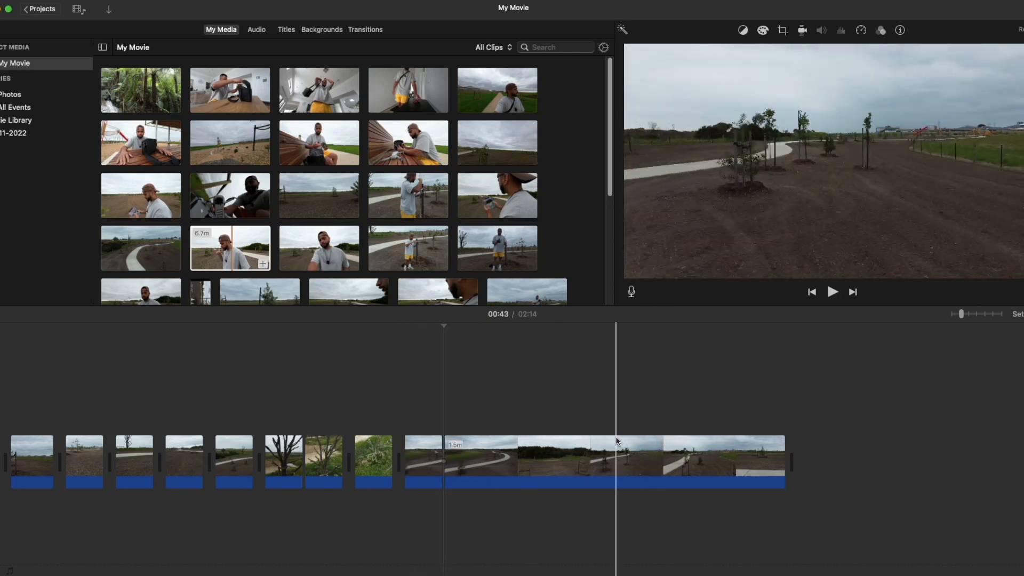
Cut a short clip of the young trees beside the path from the final 1.6-minute segment and delete the rest of that segment.
key("space")
key("super+b")
left_click(545, 447)
key("Delete")
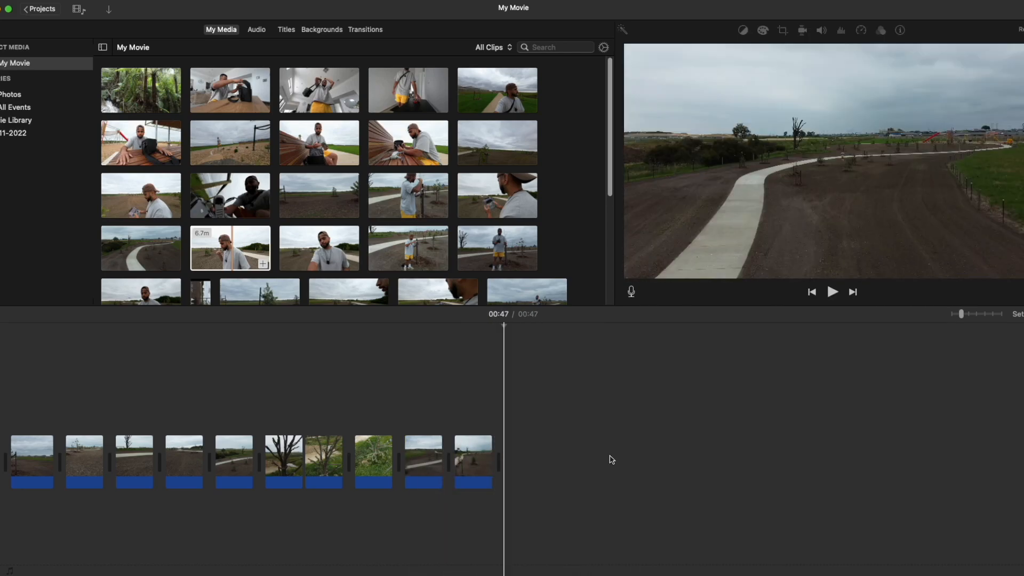
Browse further down the project media and select the 4.7-minute drone clip for viewing.
scroll(394, 243, "down", 1)
scroll(394, 242, "down", 3)
left_click(535, 170)
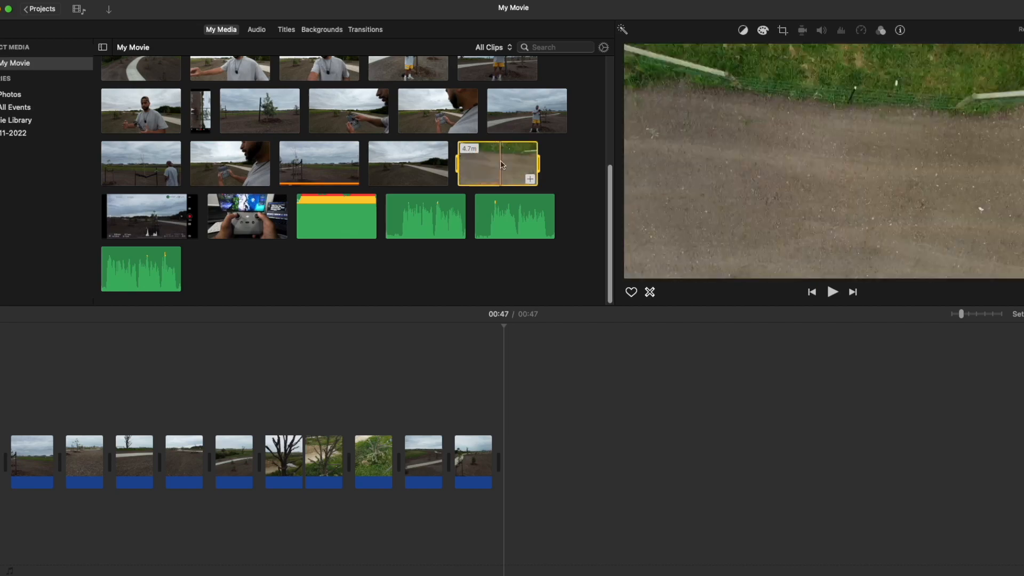
Play the timeline from the beginning and delete the opening 11.4-second clip.
left_click(1, 402)
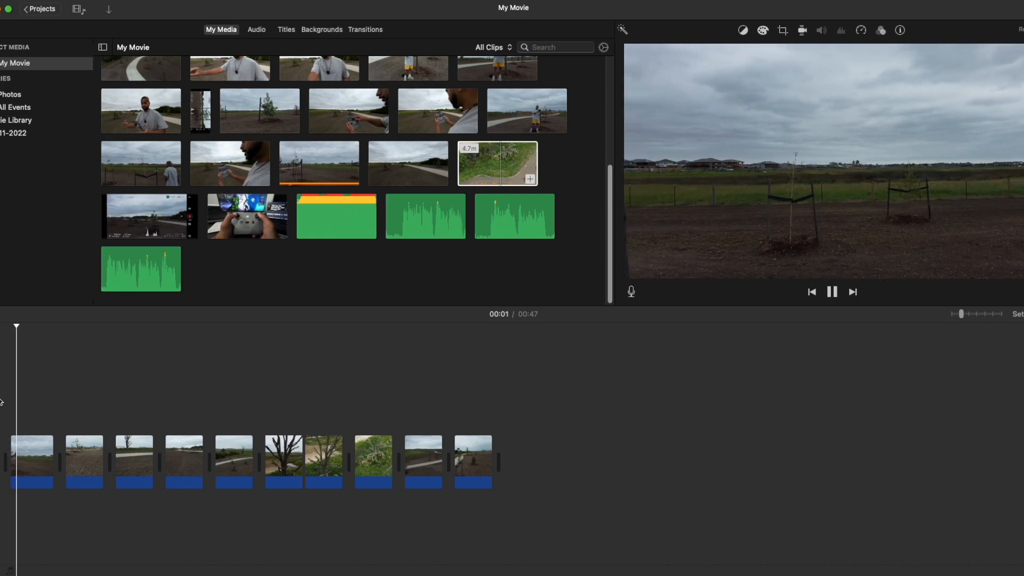
left_click(38, 426)
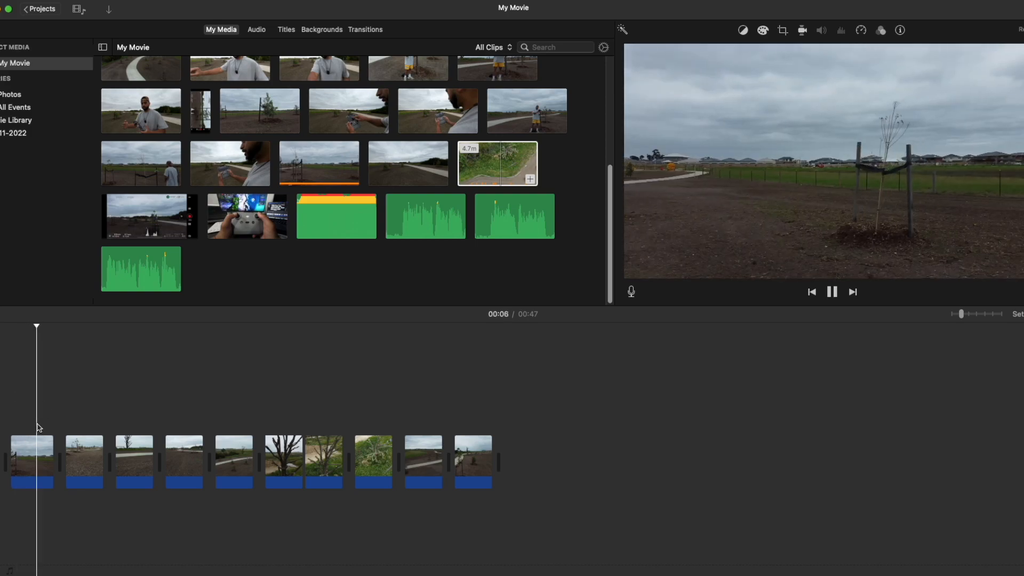
left_click(28, 459)
key("Delete")
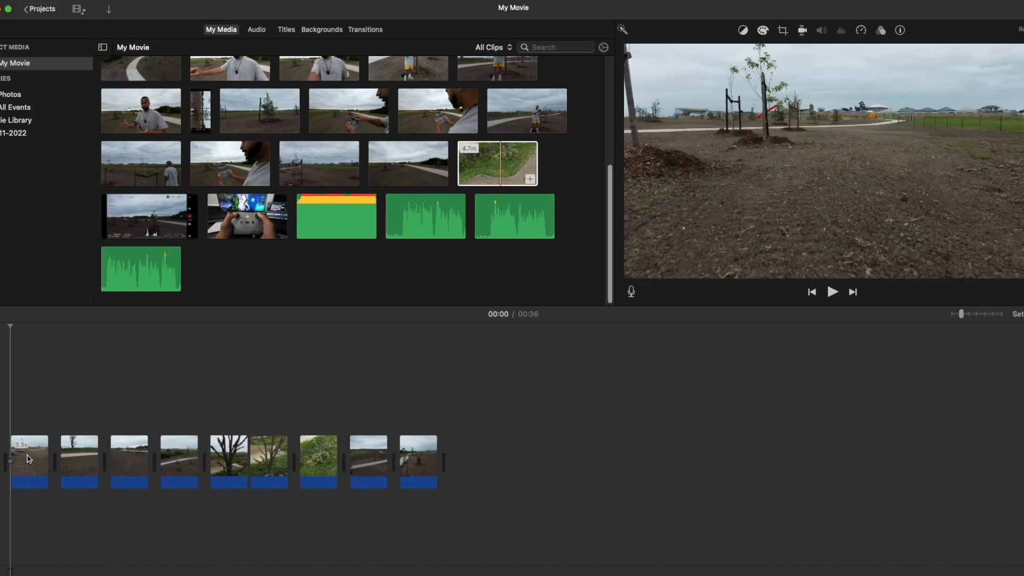
Reorder the timeline so the two bare-tree clips are third and fifth and the green shrub clip is second to last, previewing the sequence.
key("space")
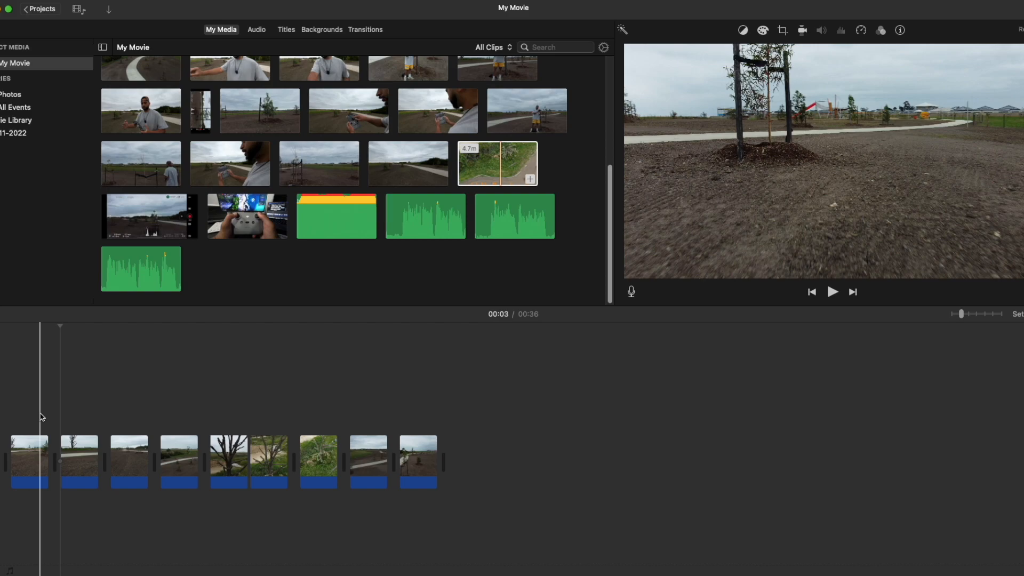
key("space")
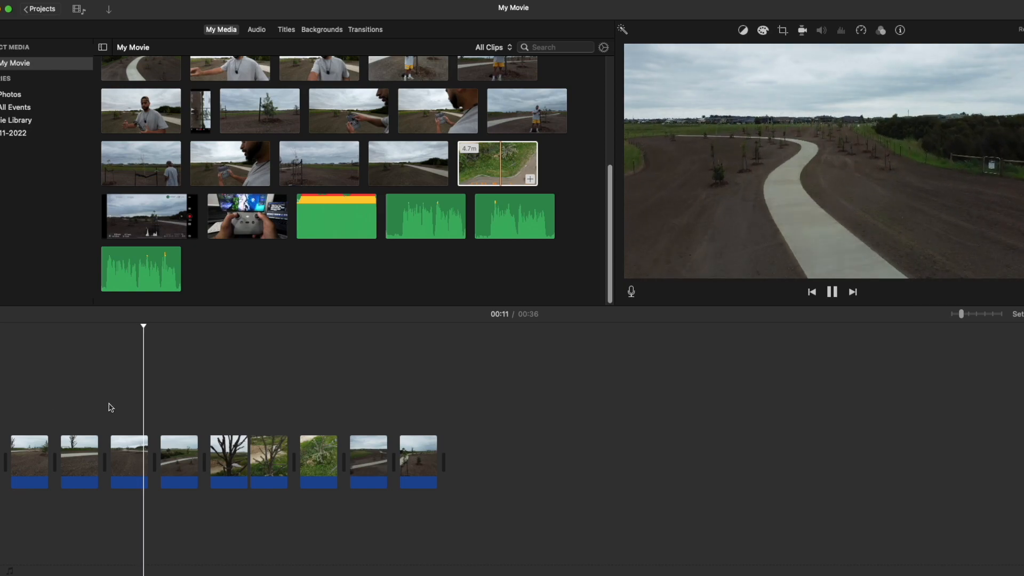
left_click(127, 408)
left_click_drag(269, 456, 115, 441)
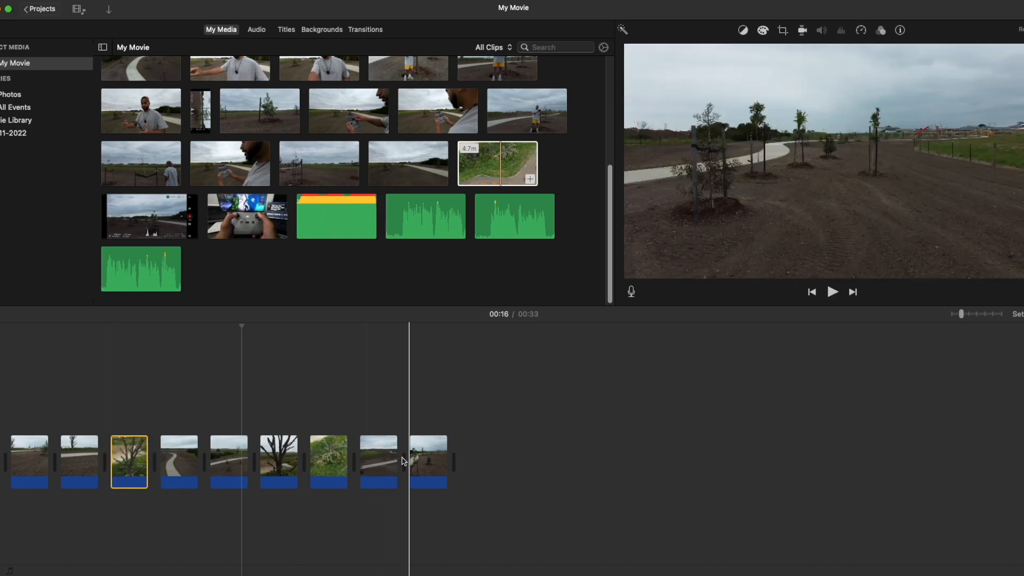
left_click(377, 458)
left_click_drag(317, 457, 277, 454)
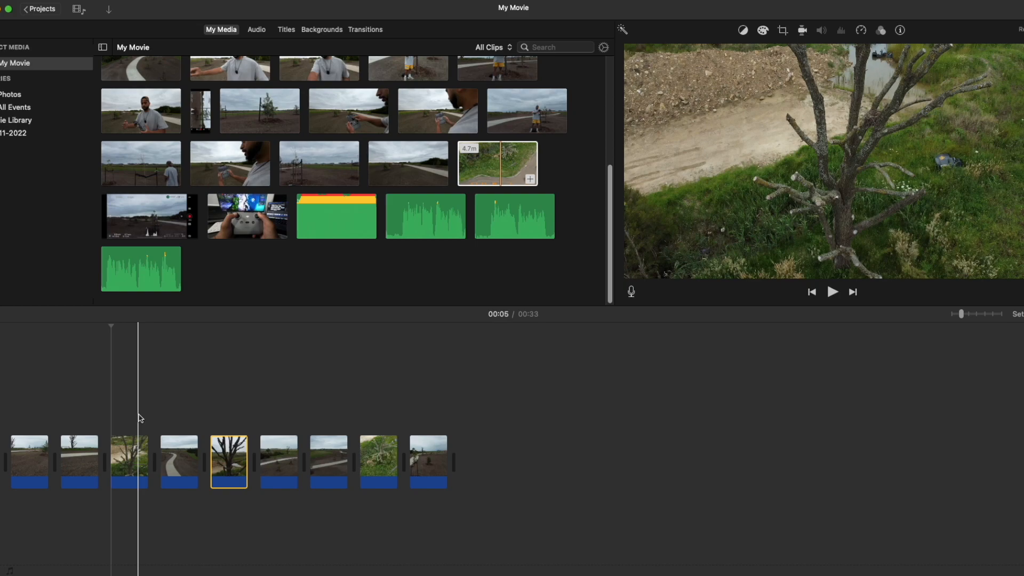
key("space")
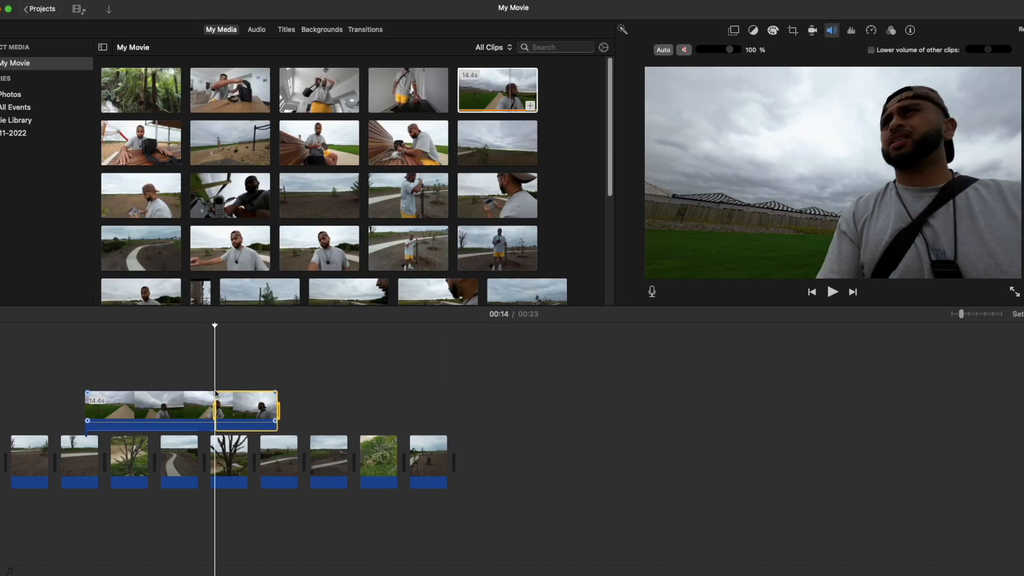
Split the 14.4-second overlay clip of the walking man at 00:14, delete its first part and move the remainder earlier on the timeline.
key("cmd+b")
left_click(170, 406)
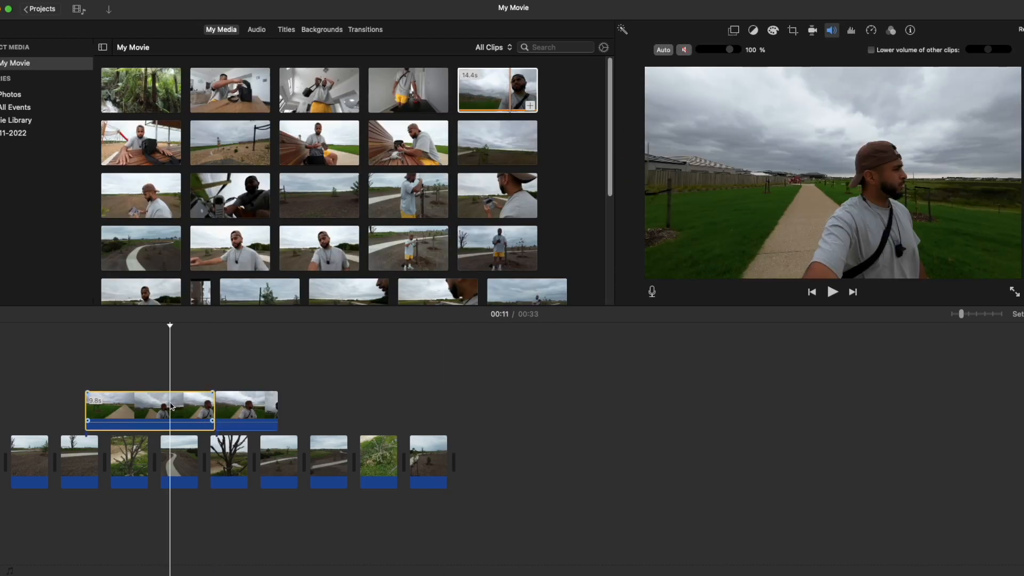
key("Delete")
left_click_drag(253, 408, 170, 402)
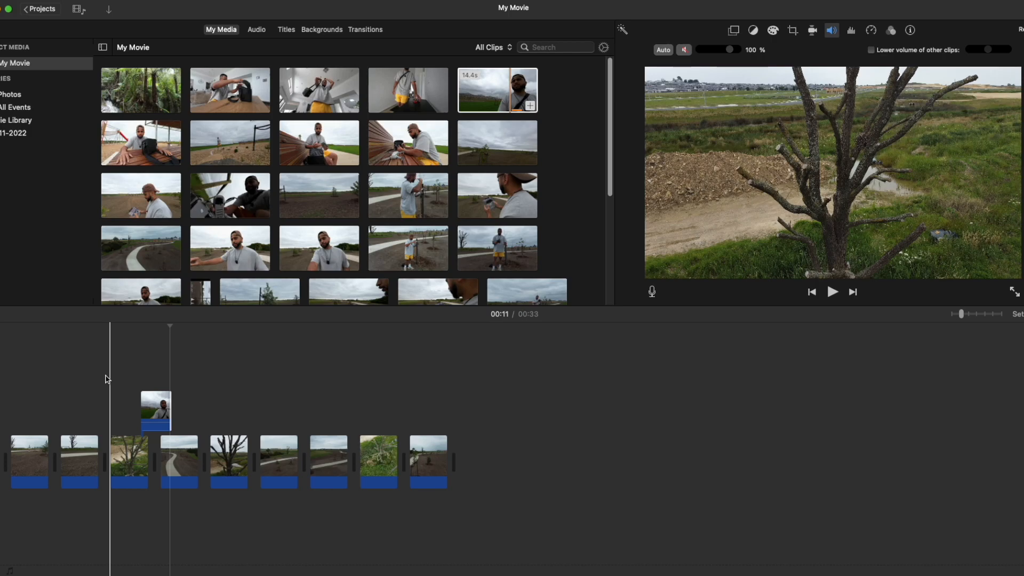
Trim the end of the overlay clip to about 1.8 seconds and move it above the cut between the second and third clips.
left_click_drag(171, 406, 168, 407)
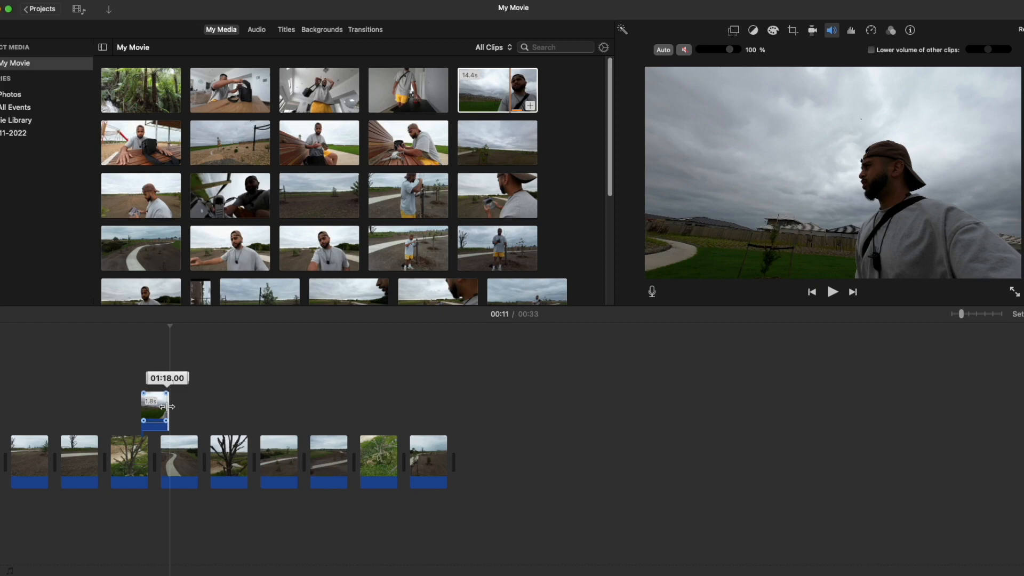
left_click_drag(167, 406, 167, 406)
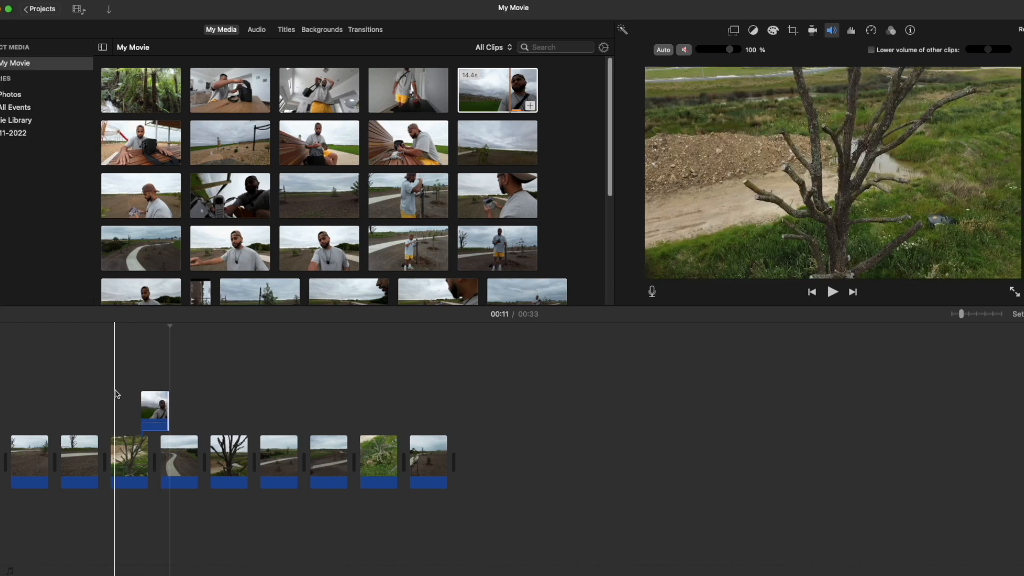
left_click_drag(150, 400, 104, 397)
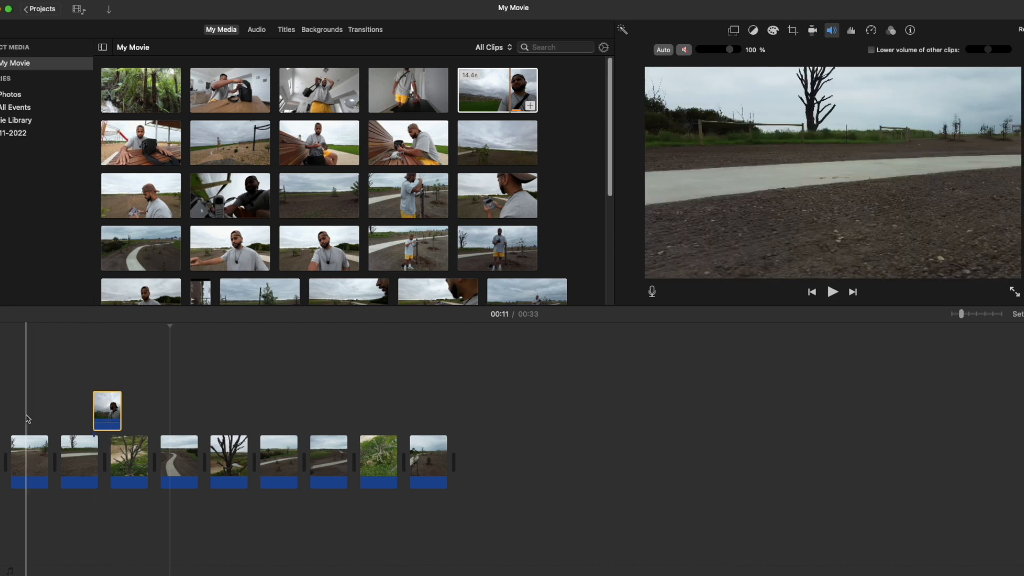
Play the edited sequence from the beginning in full screen.
left_click(1, 399)
key("space")
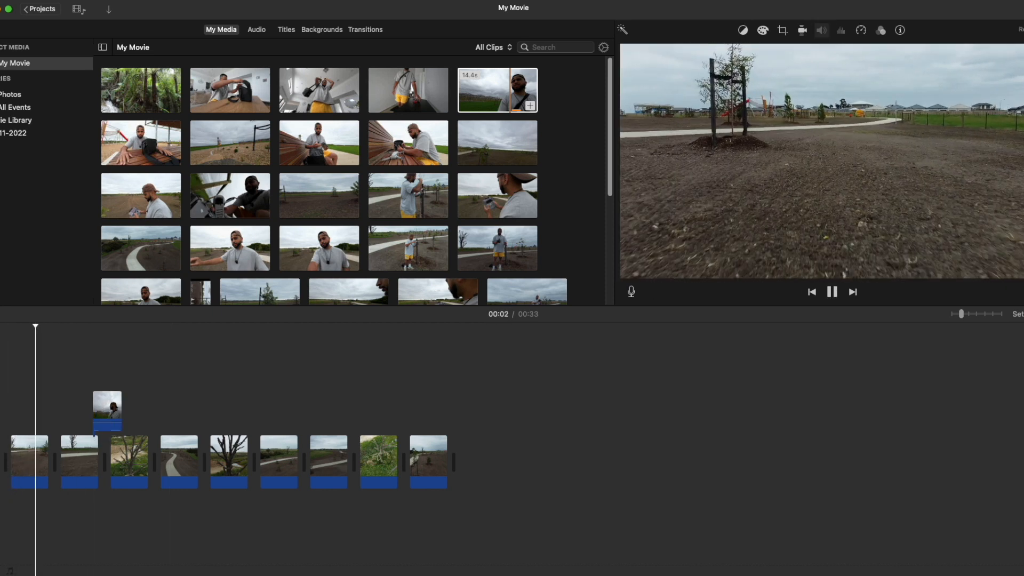
key("super+shift+f")
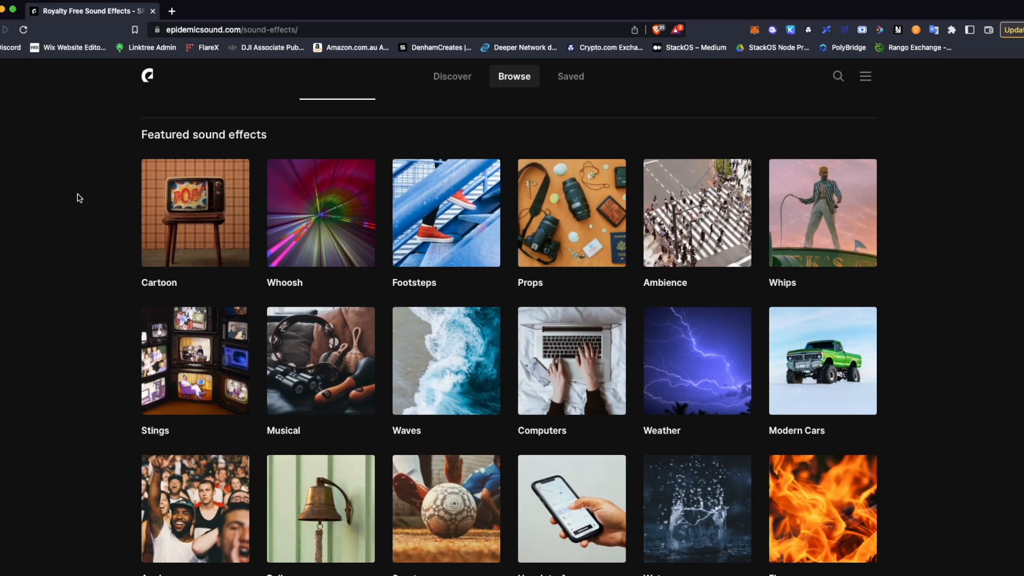
Switch to the Epidemic Sound website and look through its sound effects, themes and music genres.
scroll(79, 198, "down", 1)
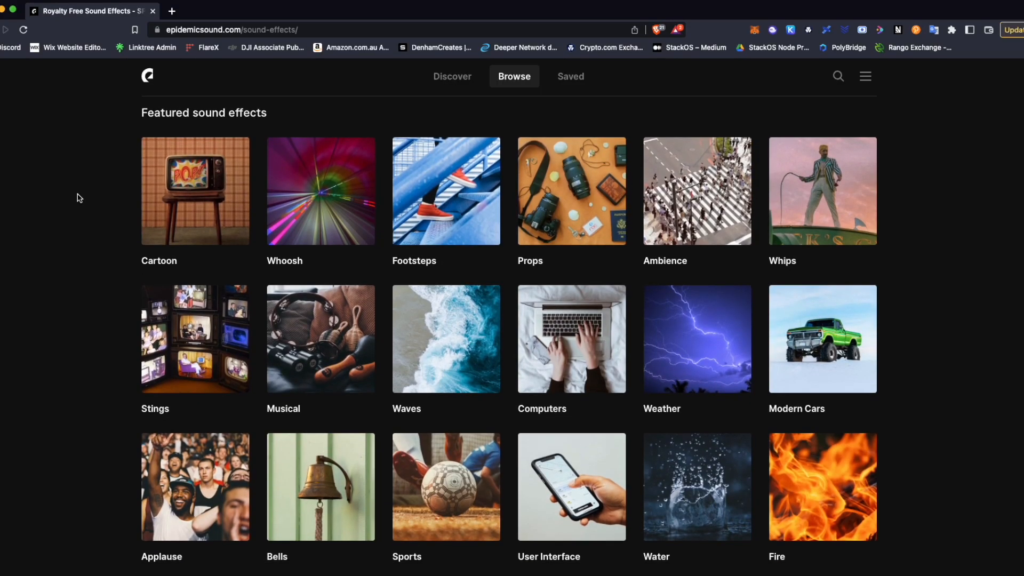
scroll(79, 198, "up", 1)
left_click(267, 111)
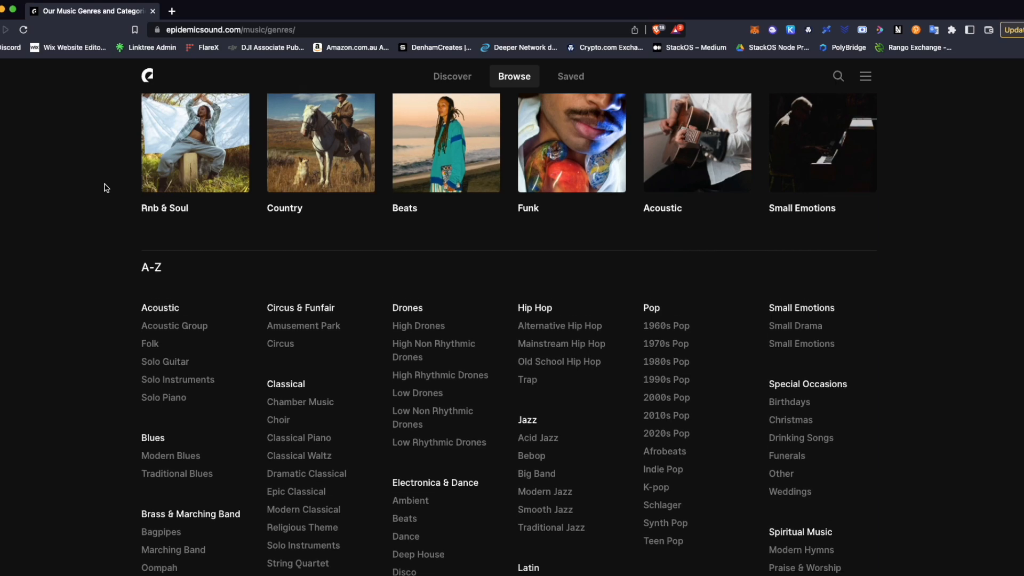
scroll(107, 187, "down", 3)
scroll(106, 188, "down", 1)
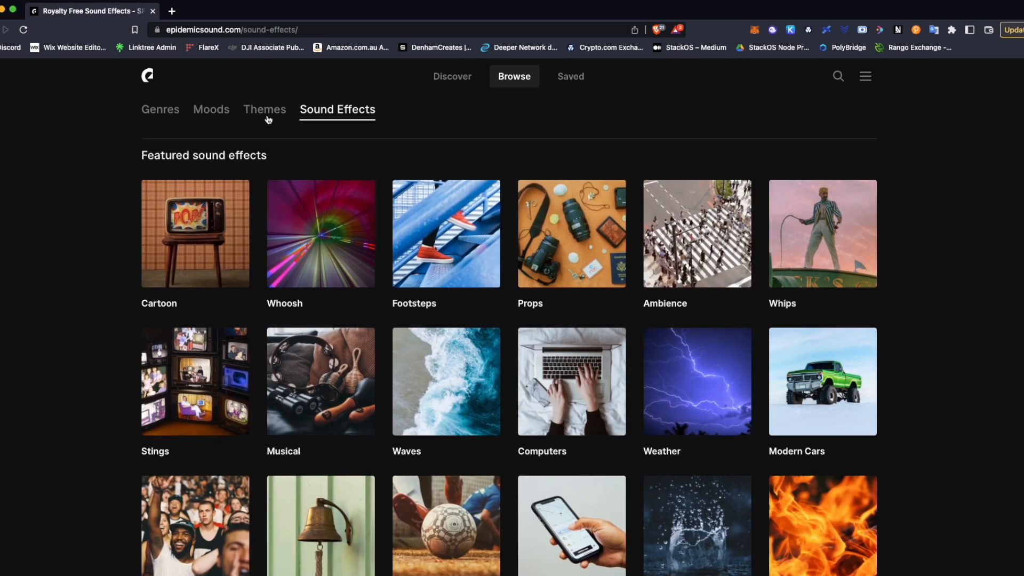
left_click(268, 119)
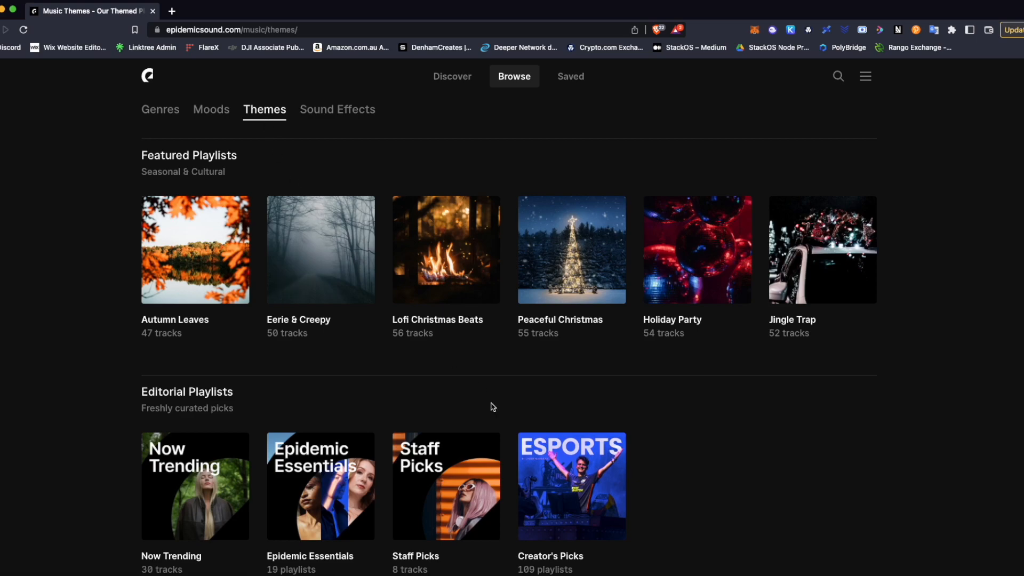
left_click(160, 109)
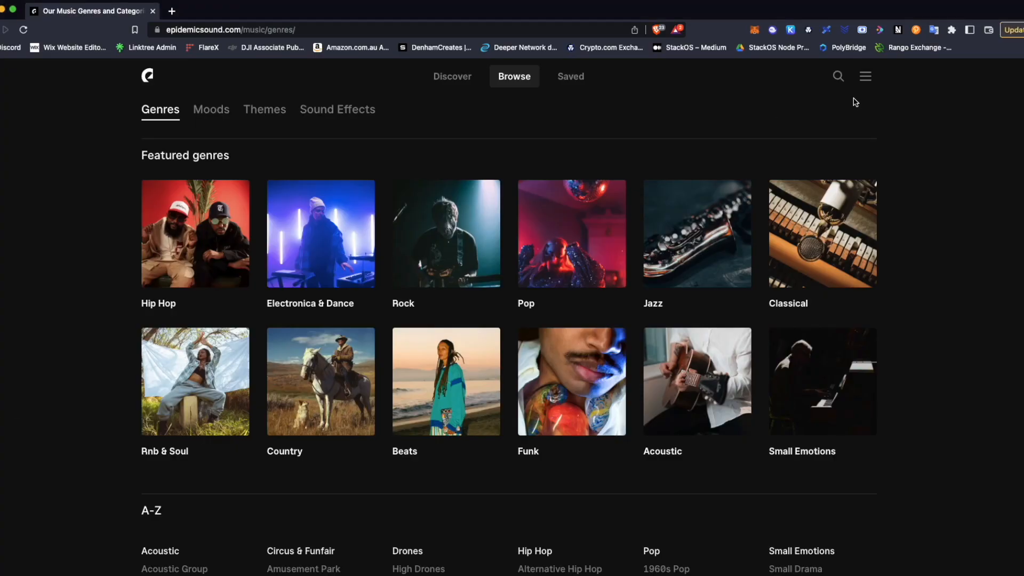
Search the music library for afrobeats and open the Afrobeats subgenre of Pop.
left_click(839, 76)
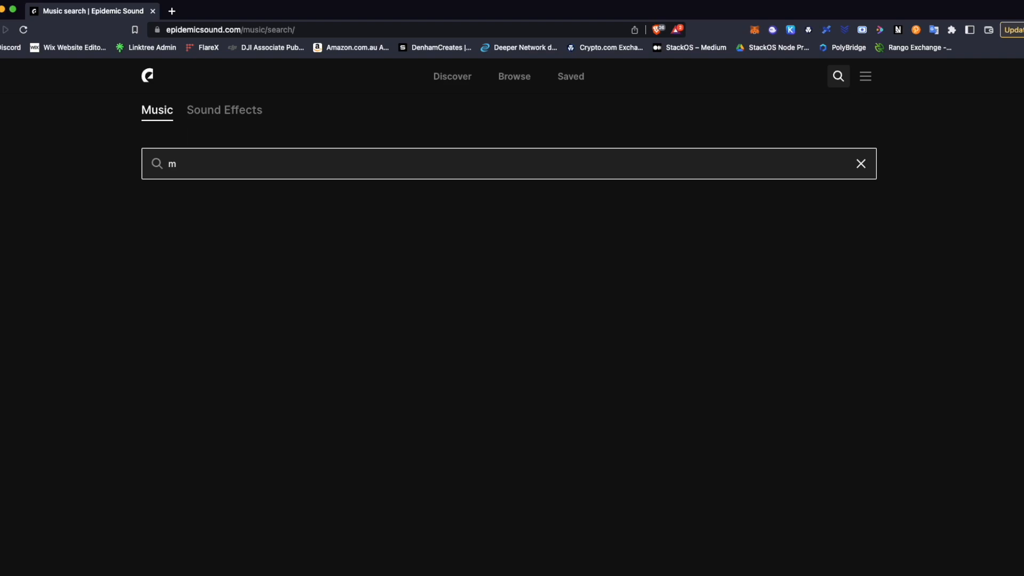
type("afrobeat")
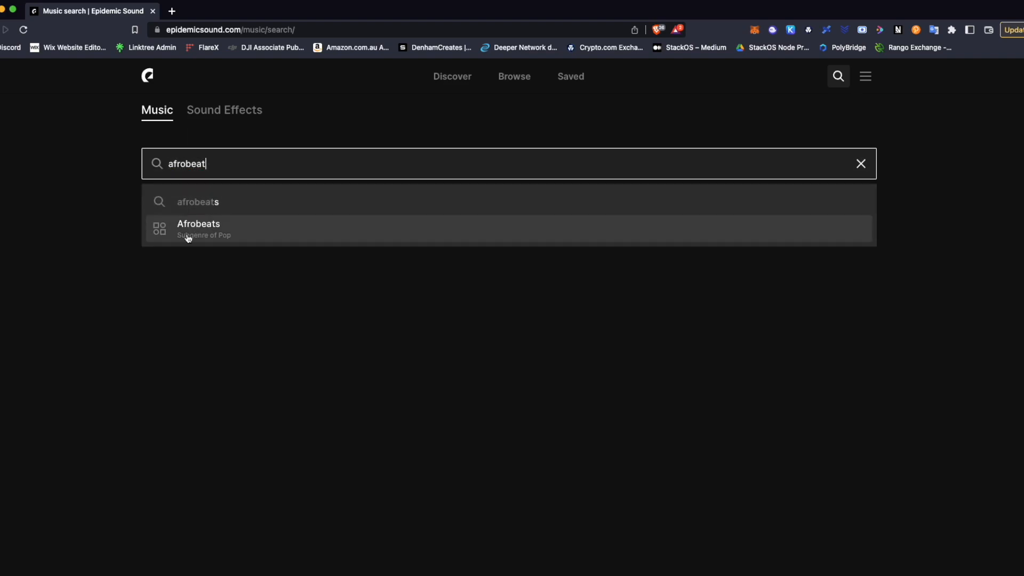
left_click(188, 234)
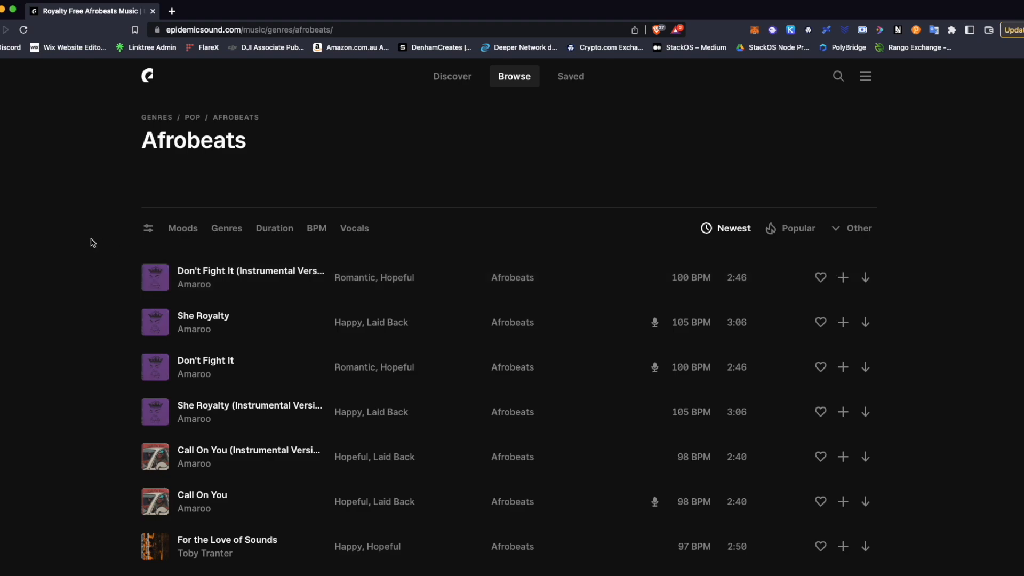
Preview the Afrobeats tracks Drank and Do For You (Instrumental Version).
scroll(93, 243, "down", 8)
left_click(156, 368)
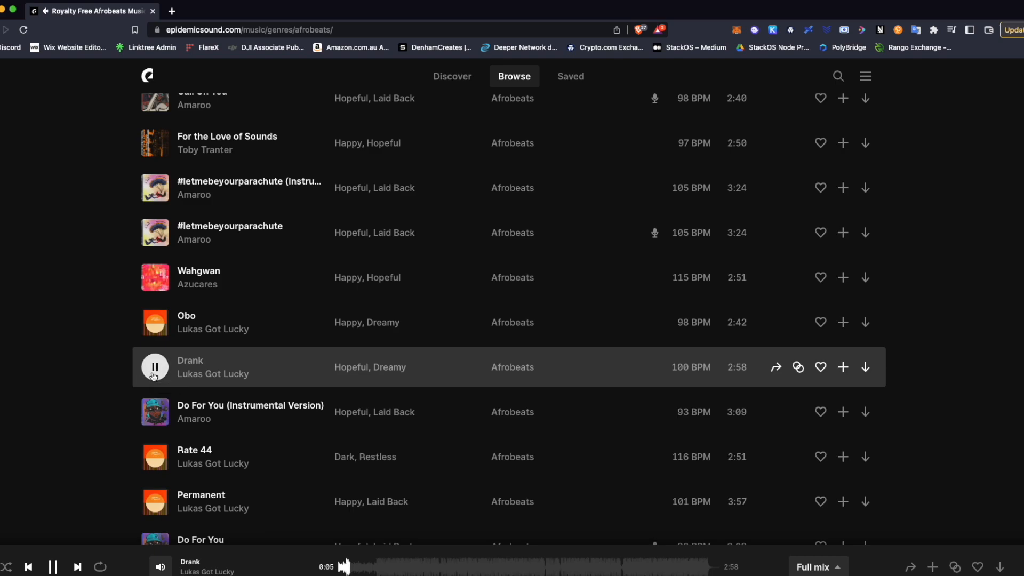
left_click(152, 423)
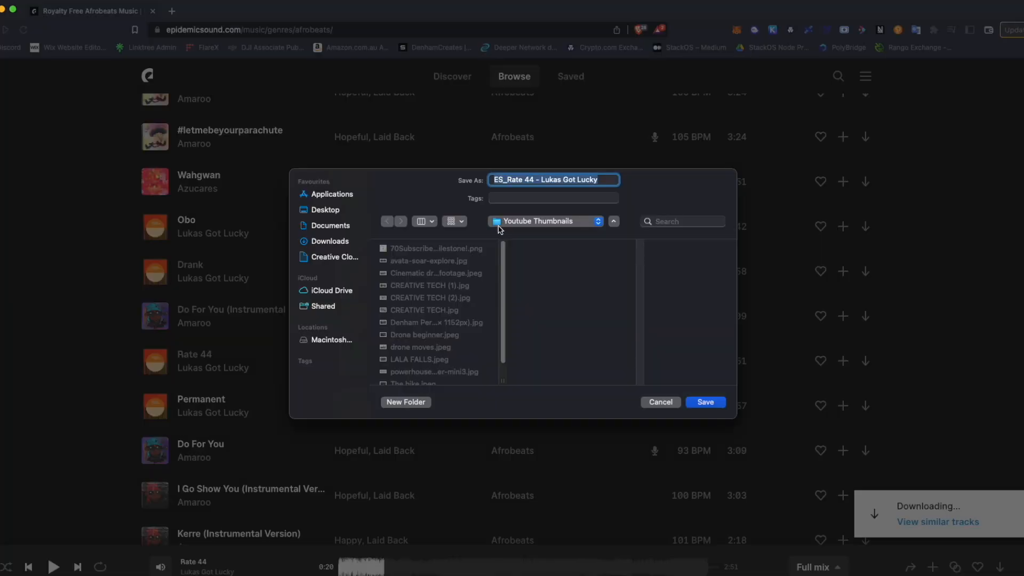
Save the downloaded Rate 44 track in the Epidemic sound folder inside Downloads.
left_click(539, 223)
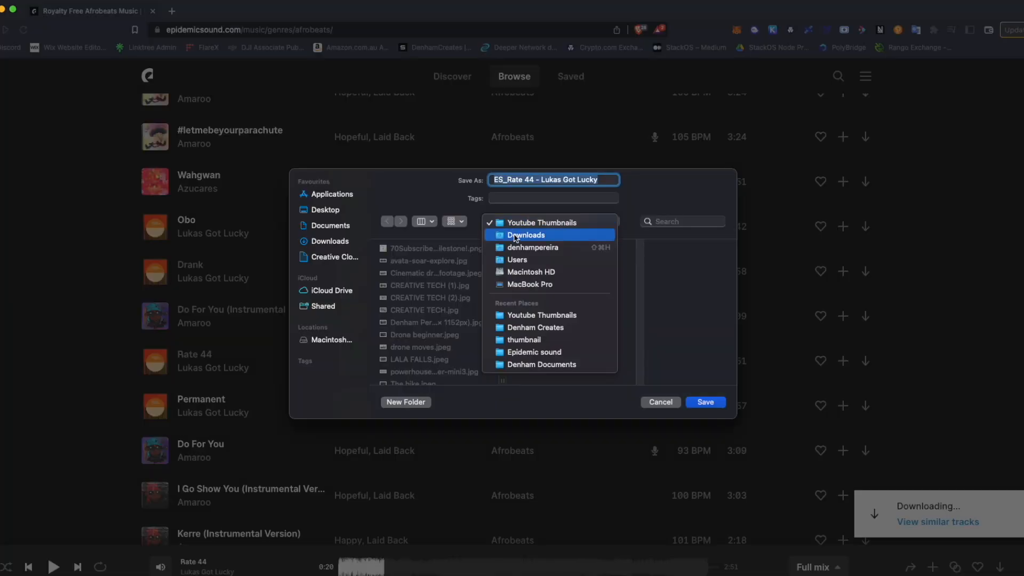
left_click(526, 235)
left_click(441, 261)
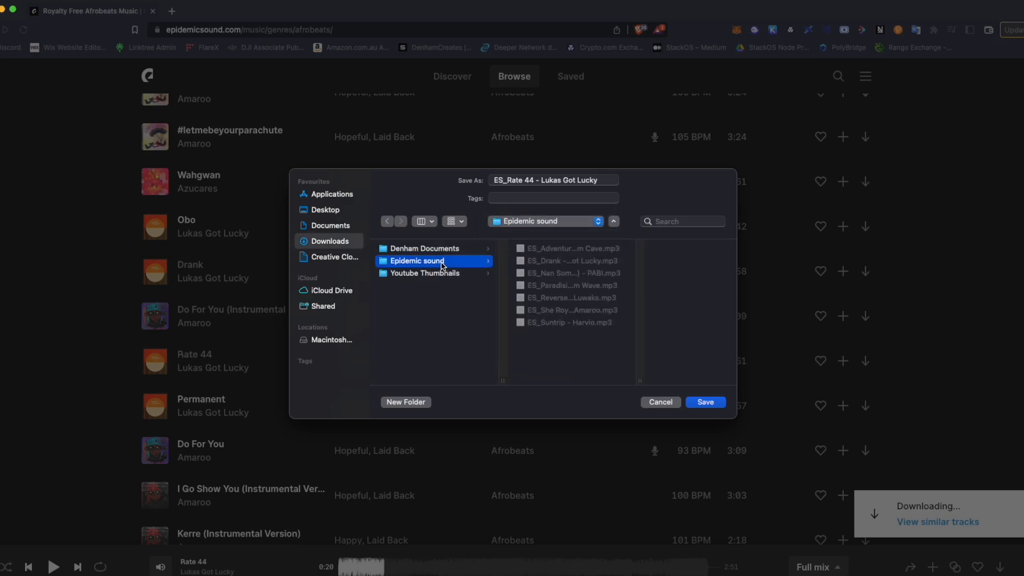
left_click(705, 402)
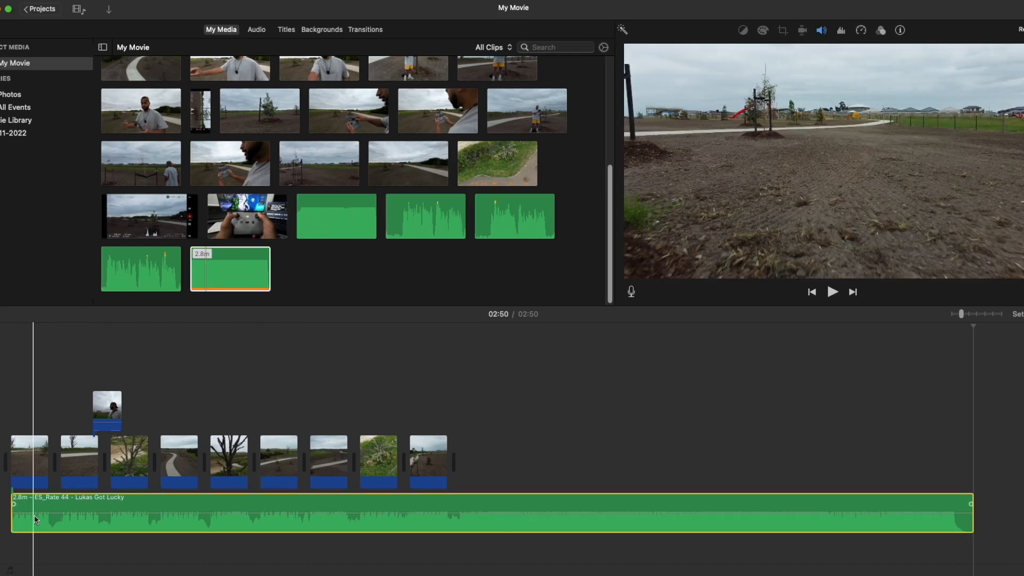
Switch to iMovie and play the project with the Rate 44 music track from the start in full screen.
left_click(3, 519)
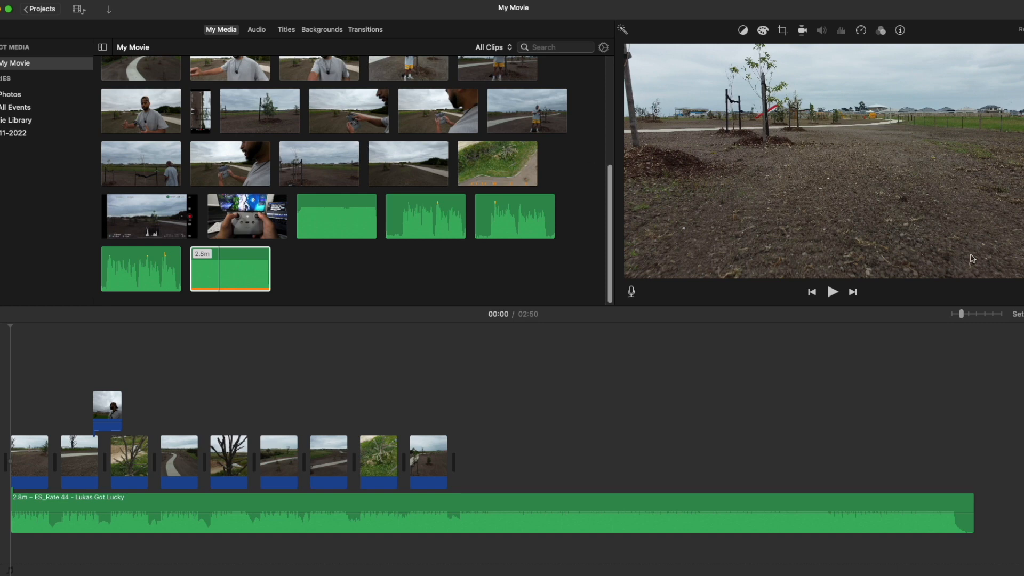
key("super+shift+f")
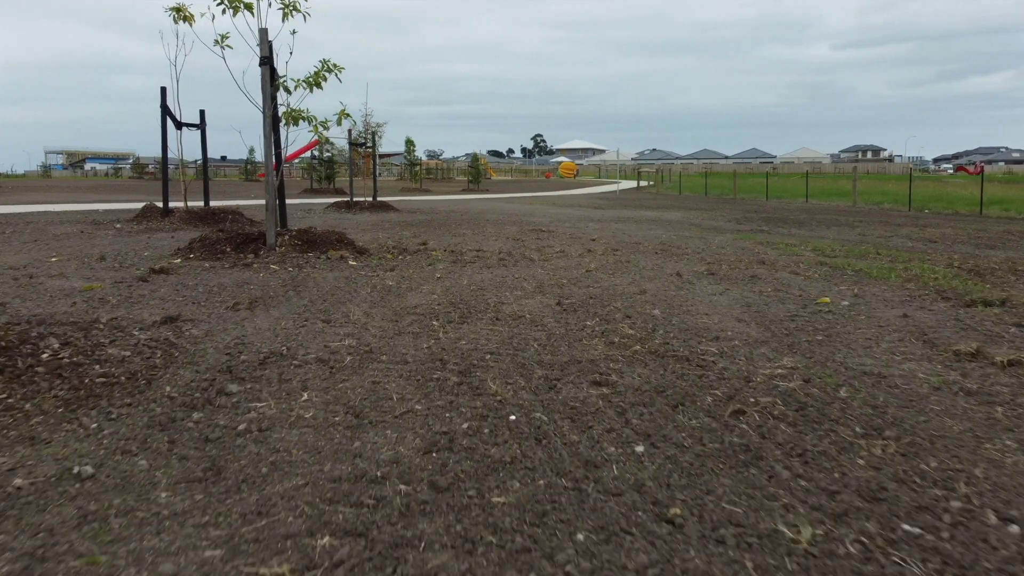